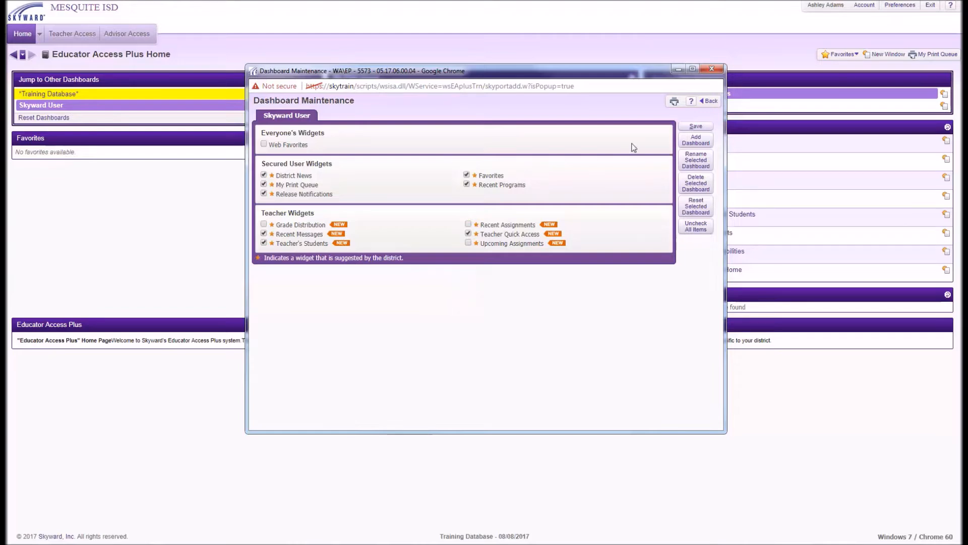
Save the dashboard widget selection and move the Teacher's Students widget below Recent Messages
click(695, 126)
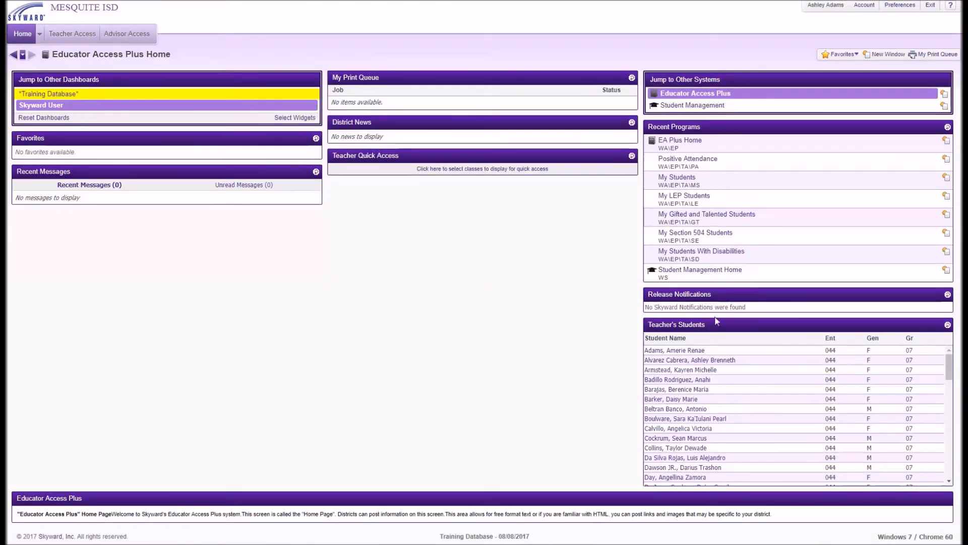
drag(755, 324, 128, 219)
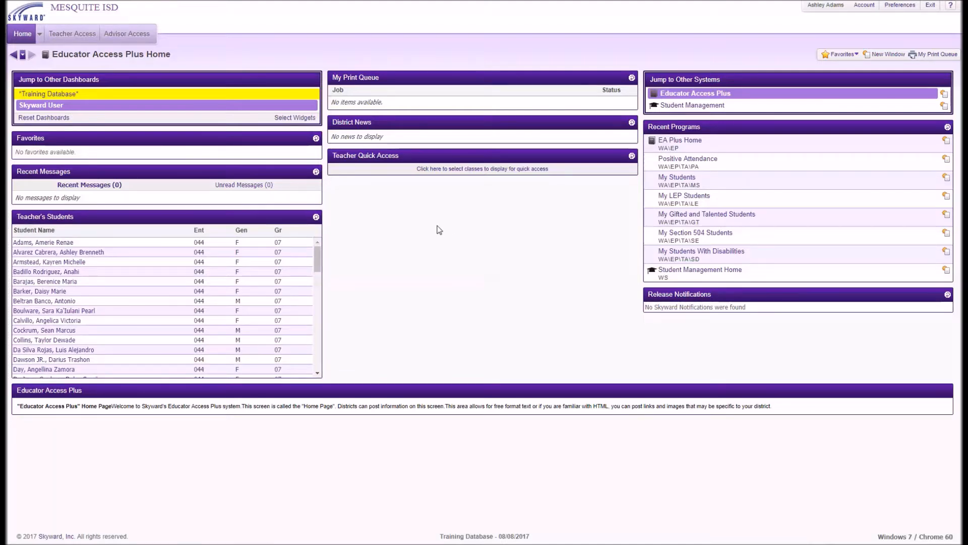
Configure Teacher Quick Access with the By Period view, Only on attendance days and Only show my classes meeting today, and save it
click(465, 169)
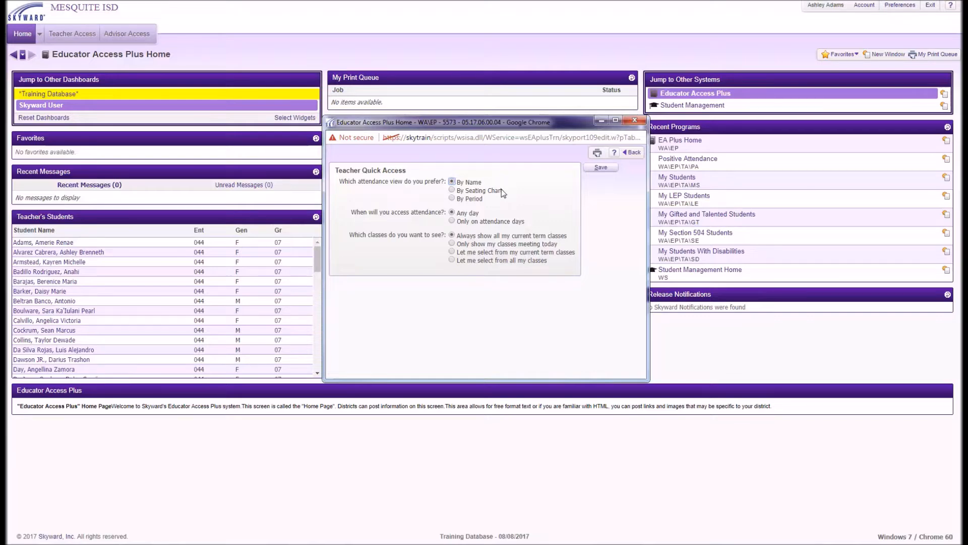
click(452, 198)
click(452, 221)
click(452, 243)
click(600, 169)
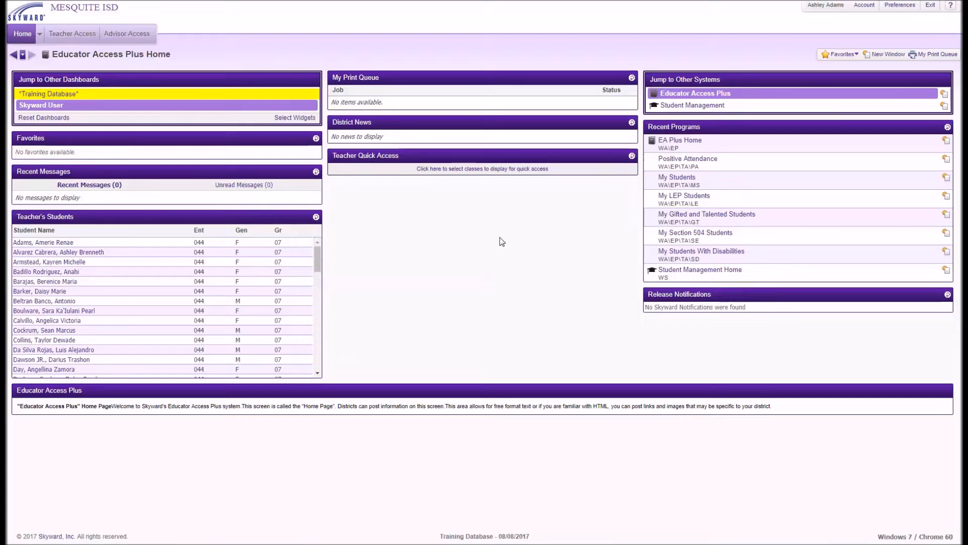
Open the user preferences and save them with the Purple theme color
click(901, 6)
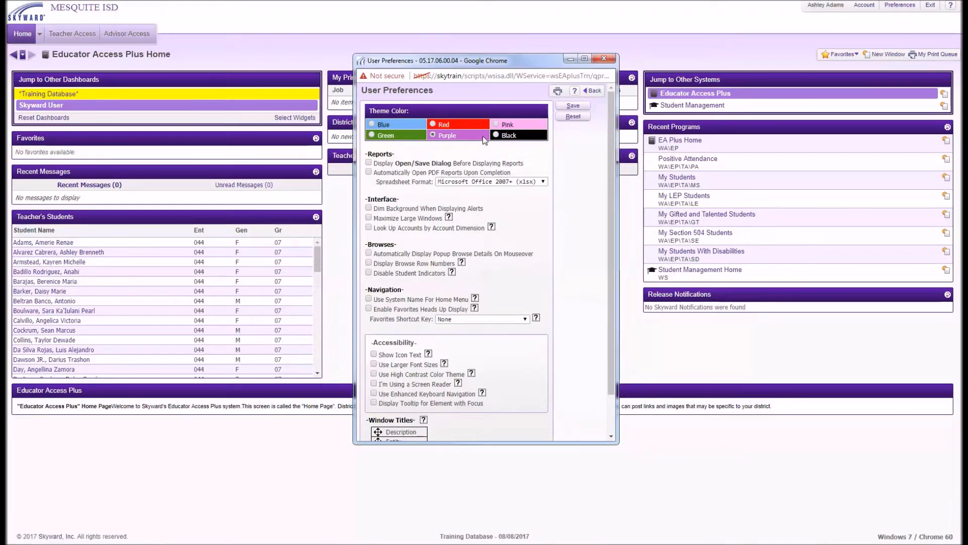
click(574, 106)
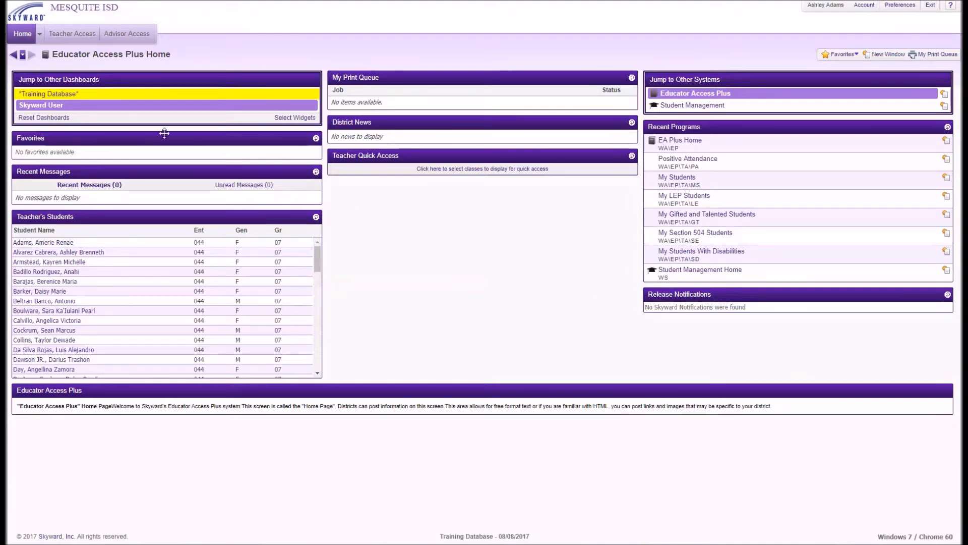
Open My Gradebook, filter the current year classes to Current and switch the filter back to All
click(80, 39)
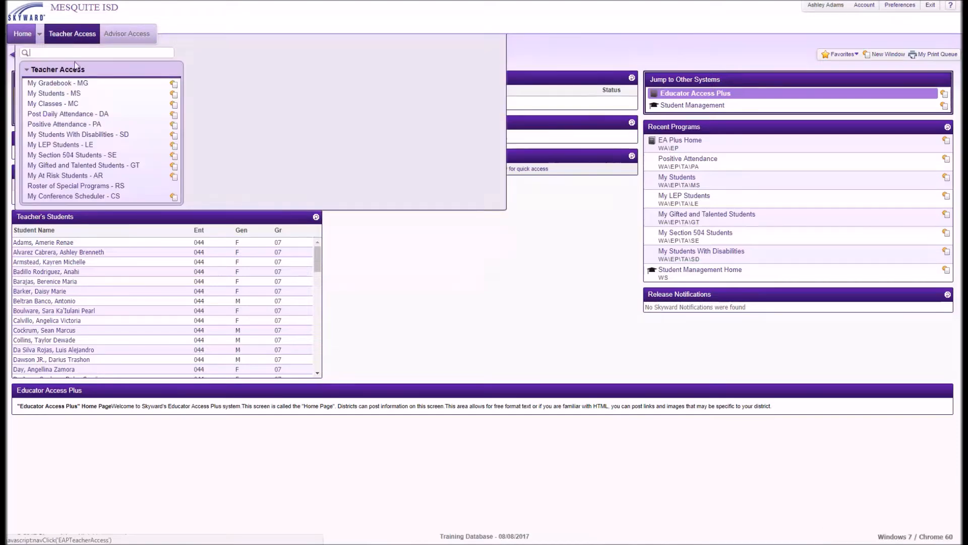
click(69, 85)
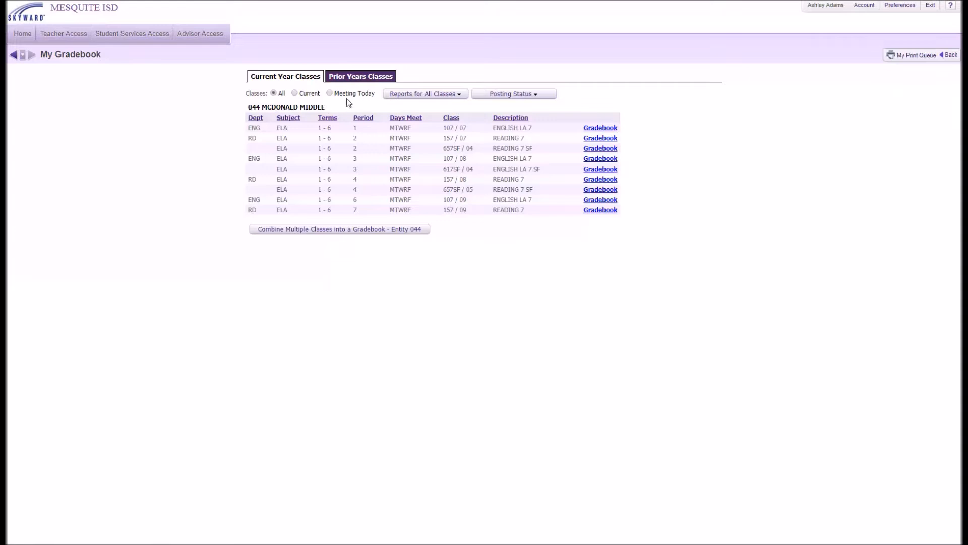
click(295, 94)
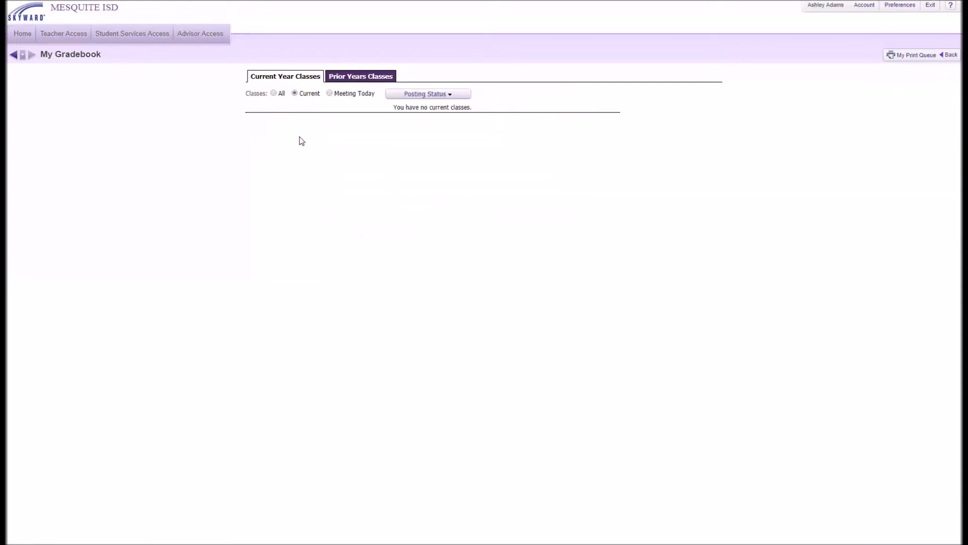
click(273, 94)
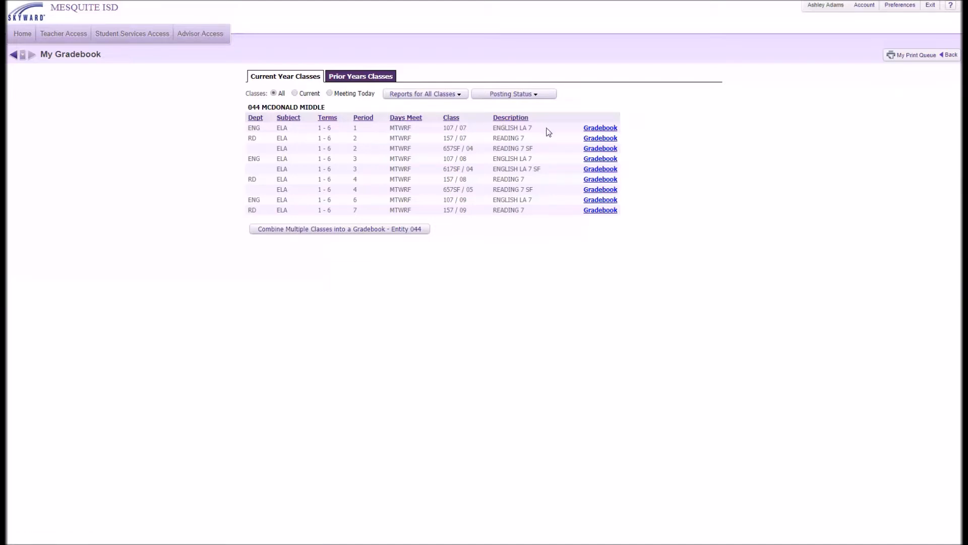
Open the period 1 ENGLISH LA 7 gradebook (107 / 07) and save its score method as percents assigned to categories by Grade Period
click(599, 130)
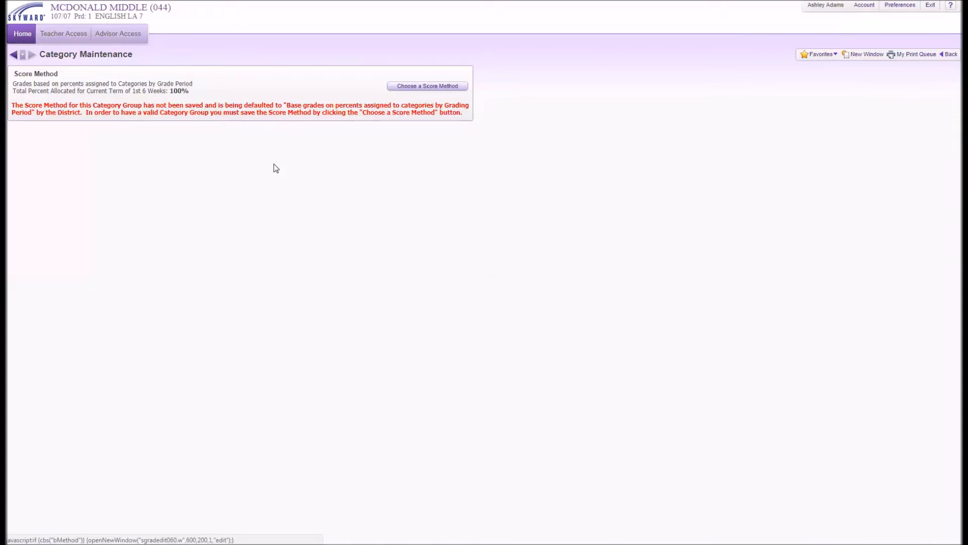
click(420, 86)
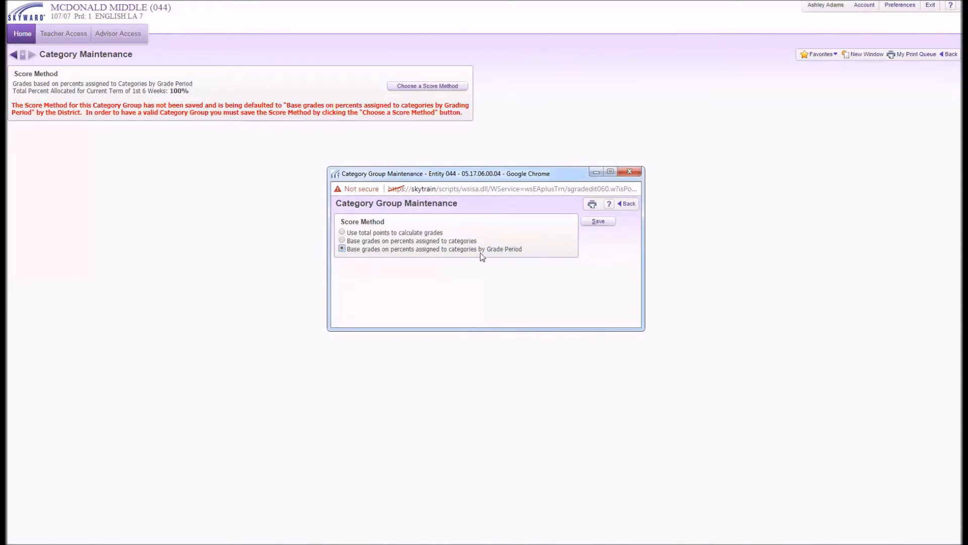
click(598, 223)
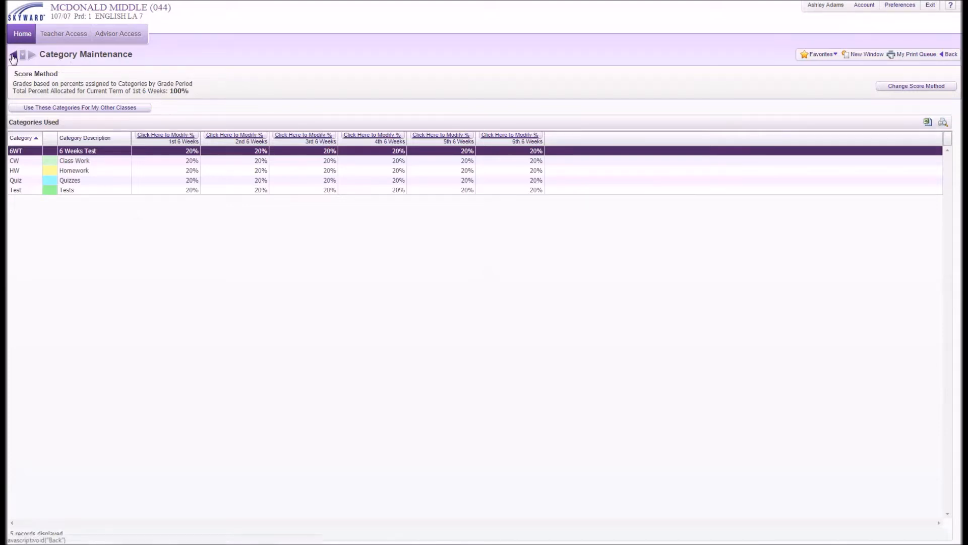
click(13, 56)
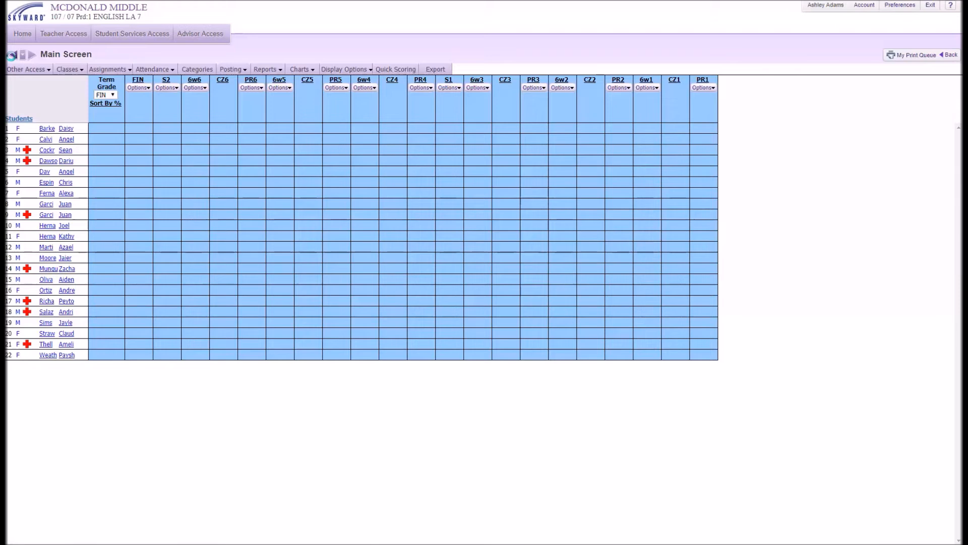
Switch to the period 2 READING 7 class (157 / 07) and save its score method as percents assigned to categories by Grade Period
mouse_move(32, 69)
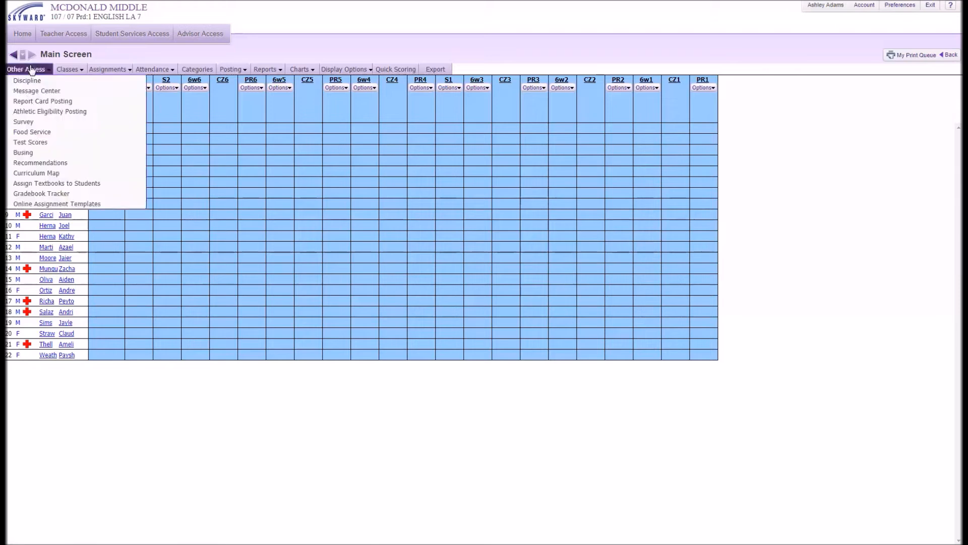
mouse_move(60, 70)
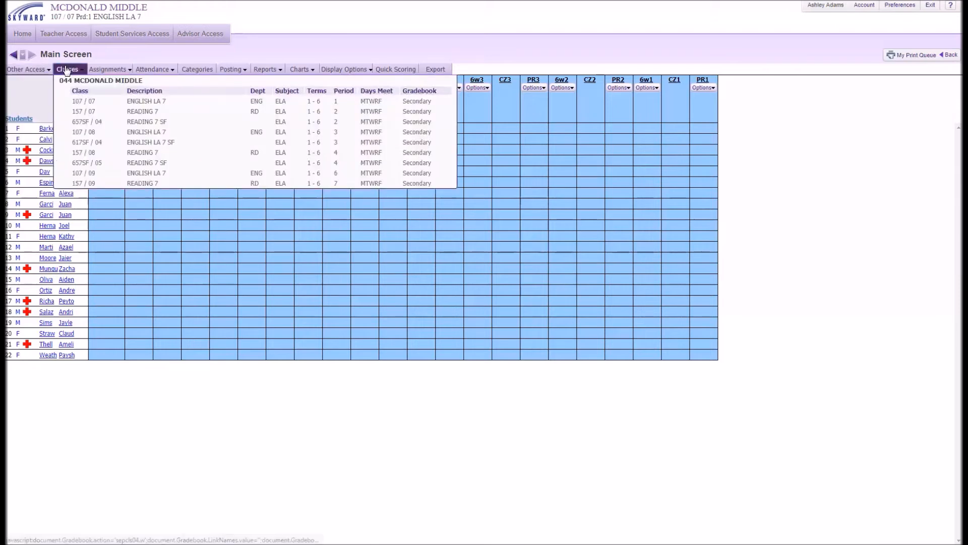
click(93, 112)
click(426, 87)
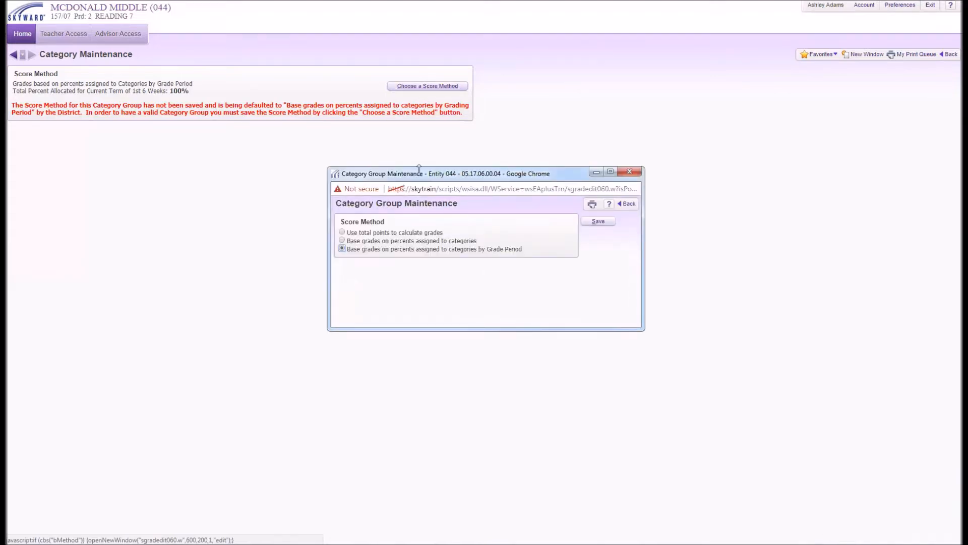
click(598, 222)
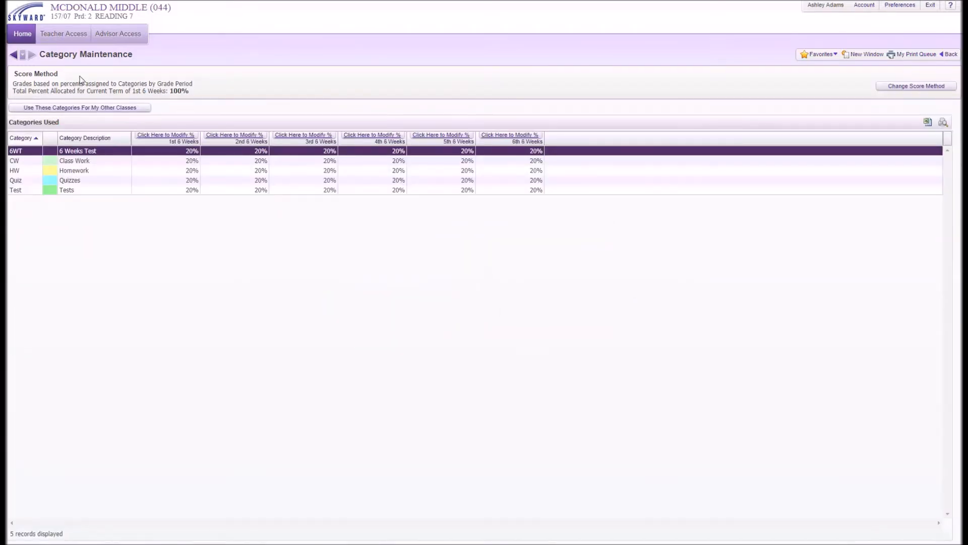
click(14, 56)
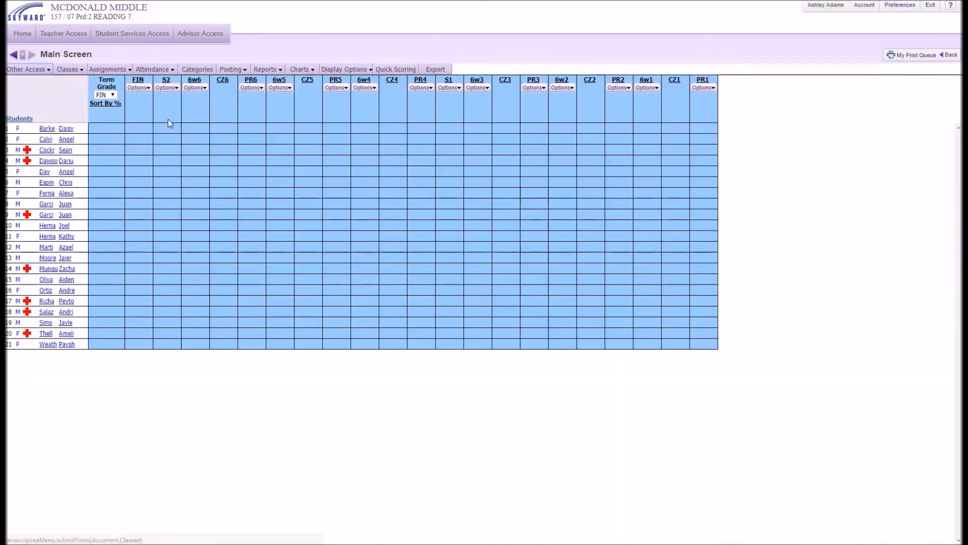
Switch to the READING 7 SF class 657SF / 04 and save its score method as percents assigned to categories by Grade Period
mouse_move(69, 69)
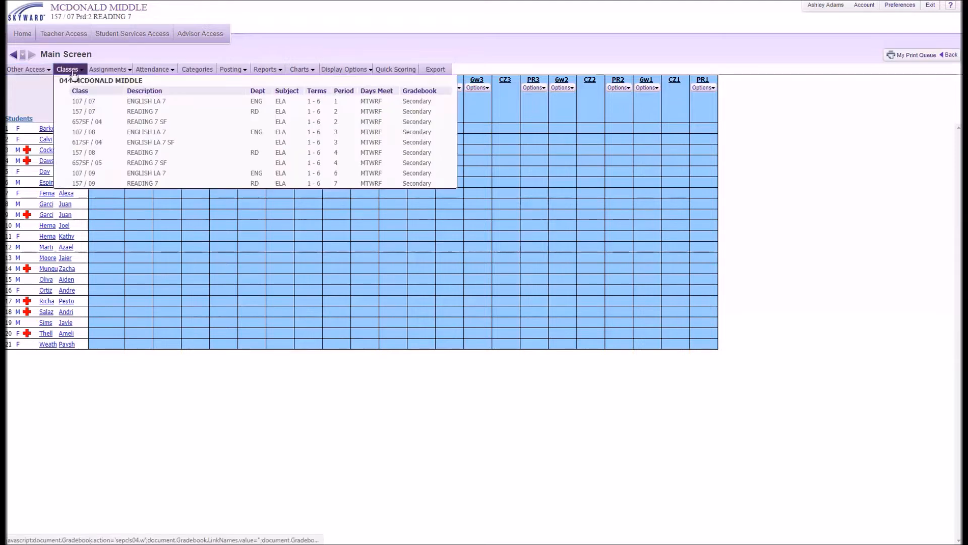
click(86, 122)
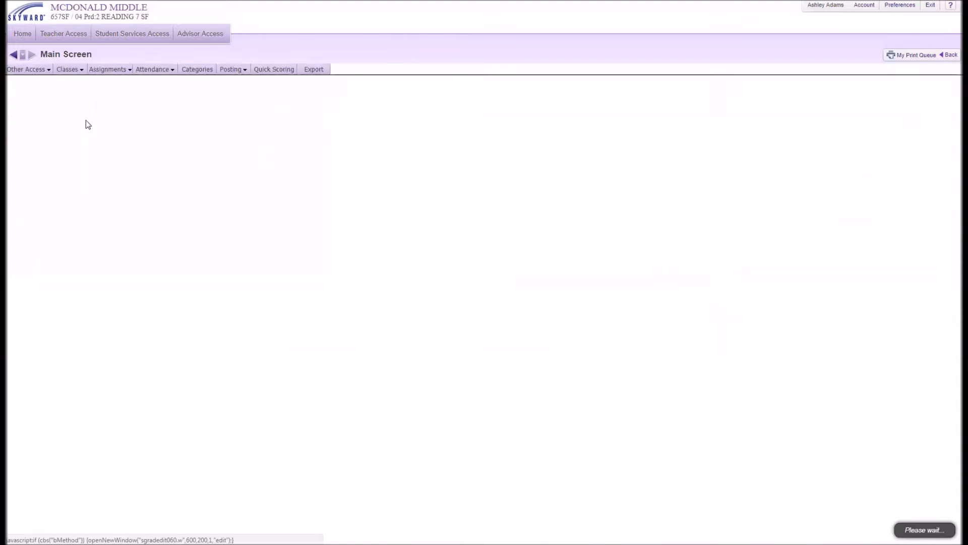
click(429, 87)
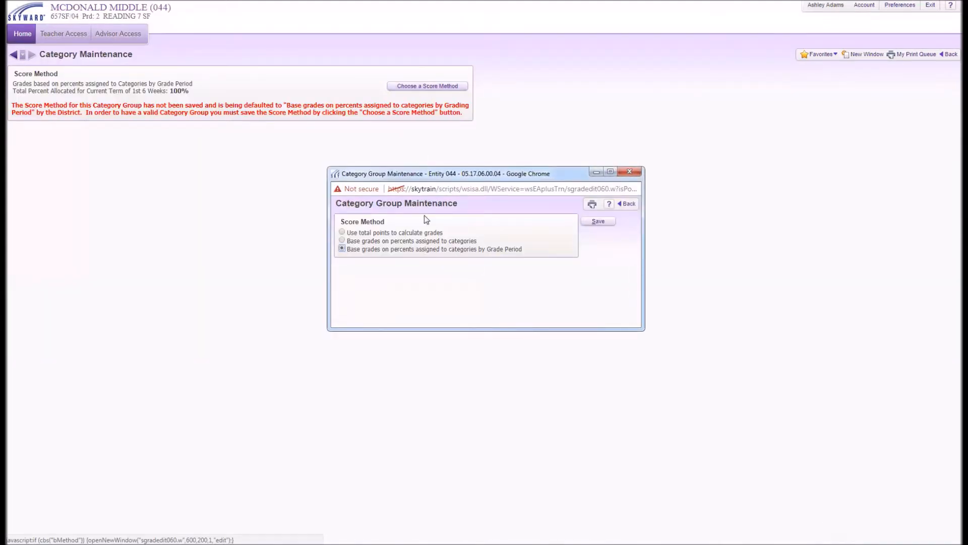
click(597, 222)
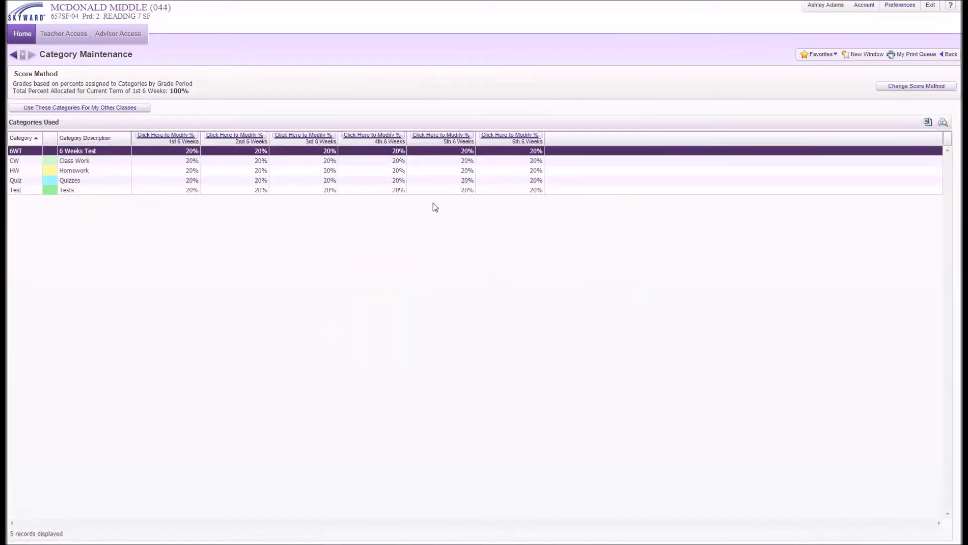
click(14, 54)
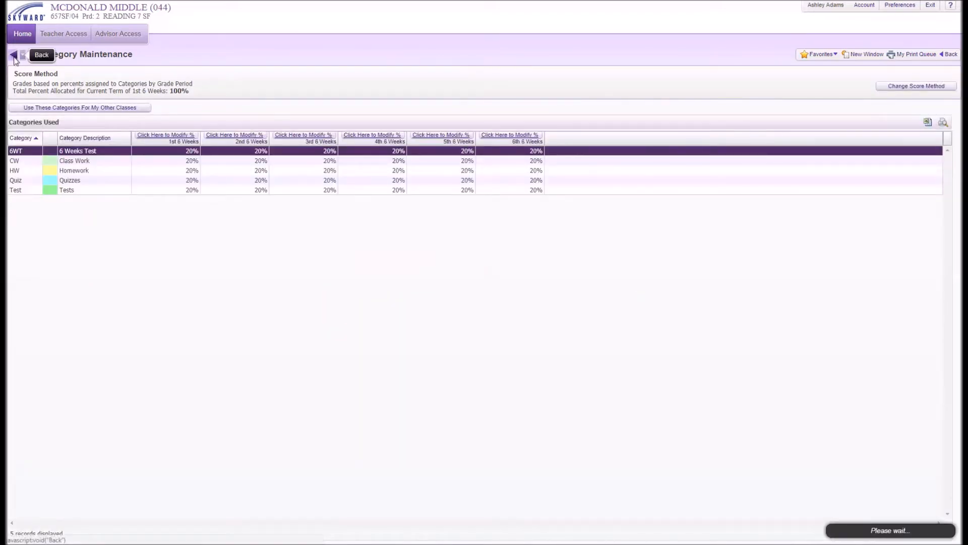
Switch to the period 3 ENGLISH LA 7 class (107 / 08) and save its score method as percents assigned to categories by Grade Period
click(69, 69)
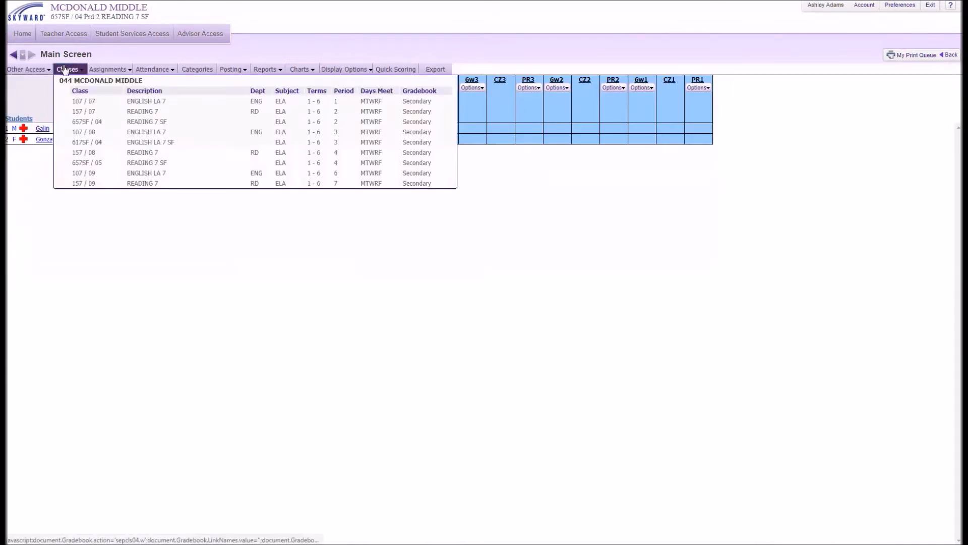
click(83, 132)
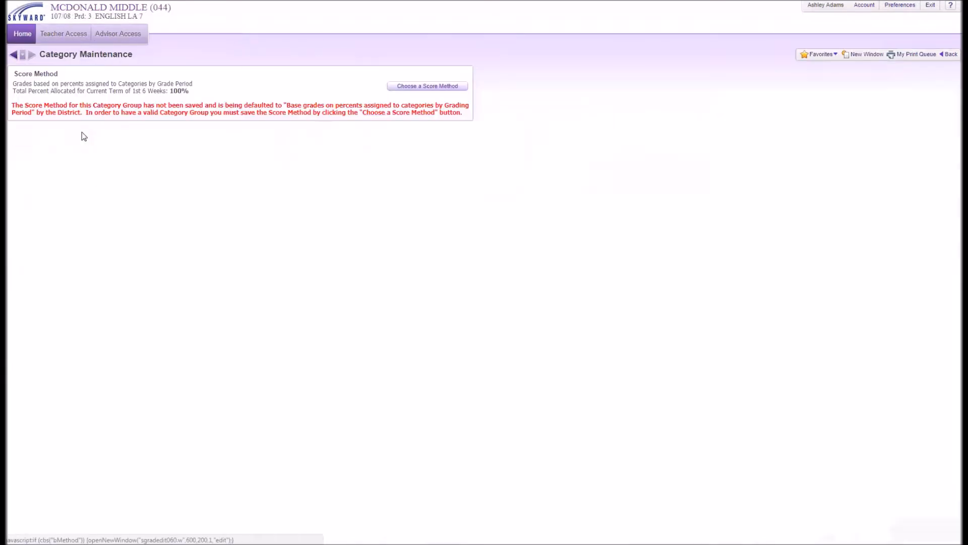
click(423, 87)
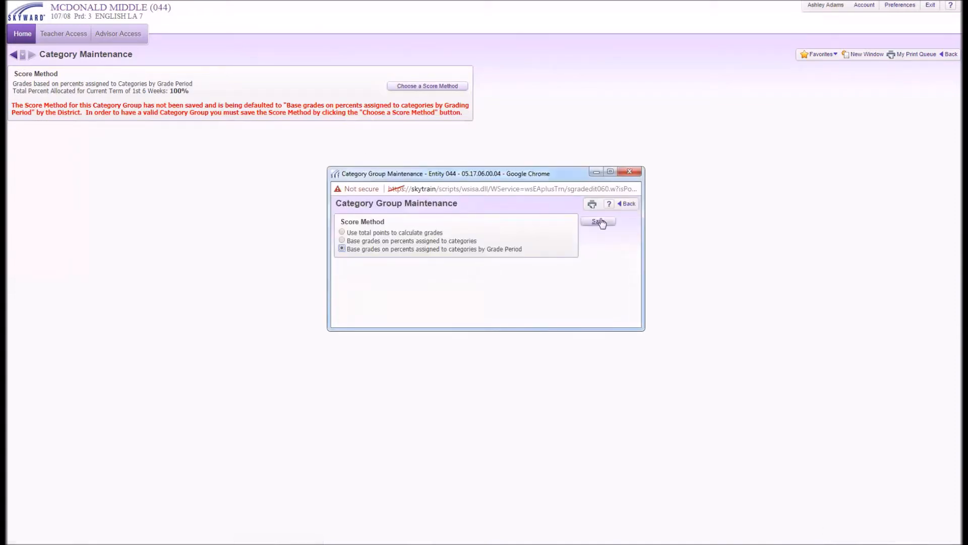
click(598, 222)
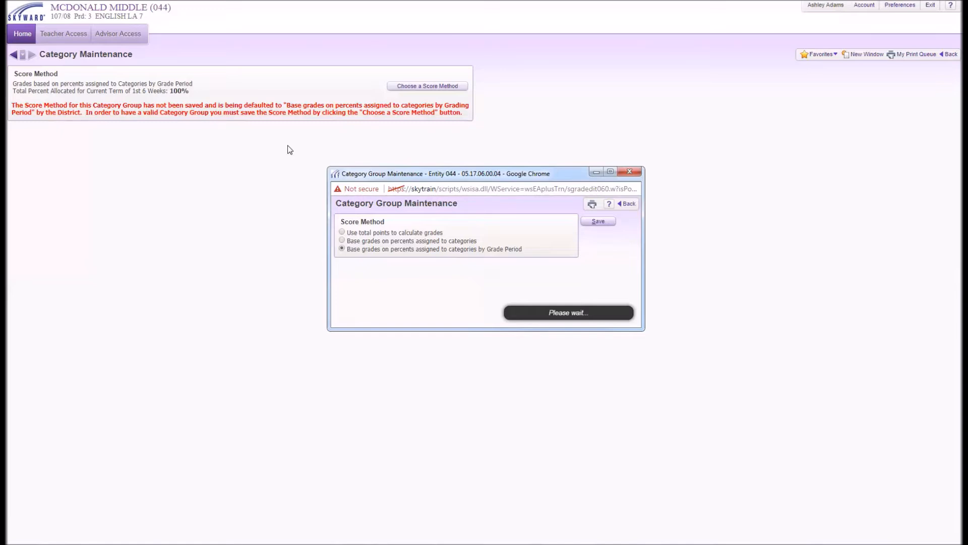
click(14, 54)
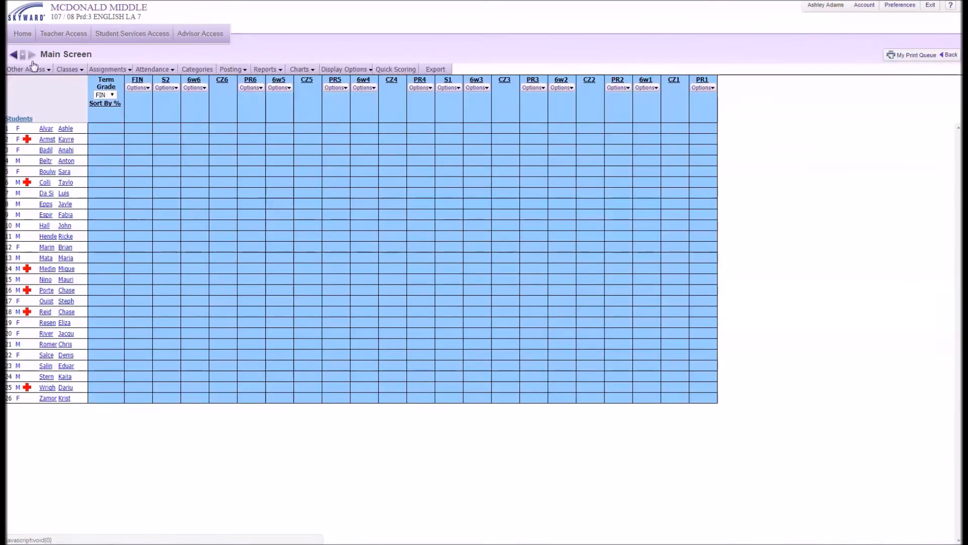
Switch to the ENGLISH LA 7 SF class 617SF / 04 and save its score method as percents assigned to categories by Grade Period
click(69, 69)
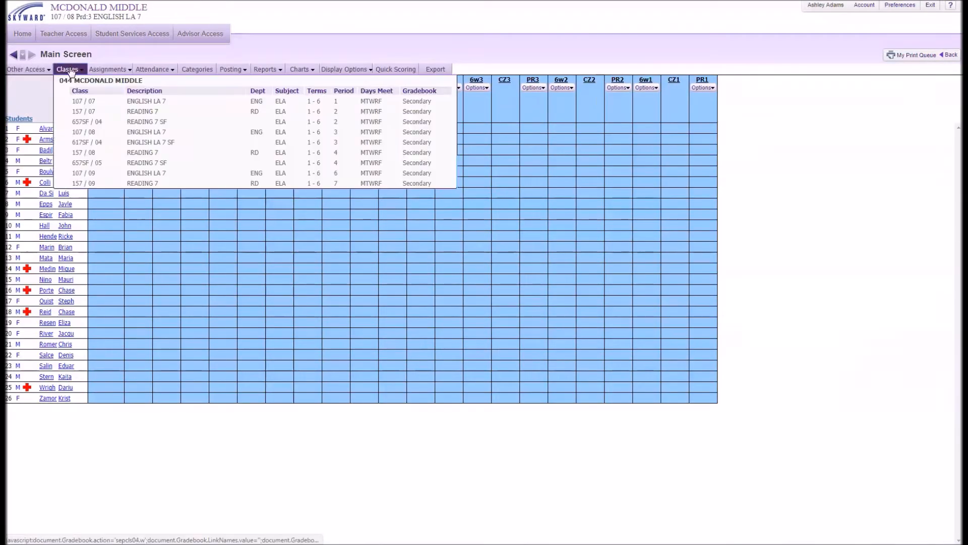
click(89, 143)
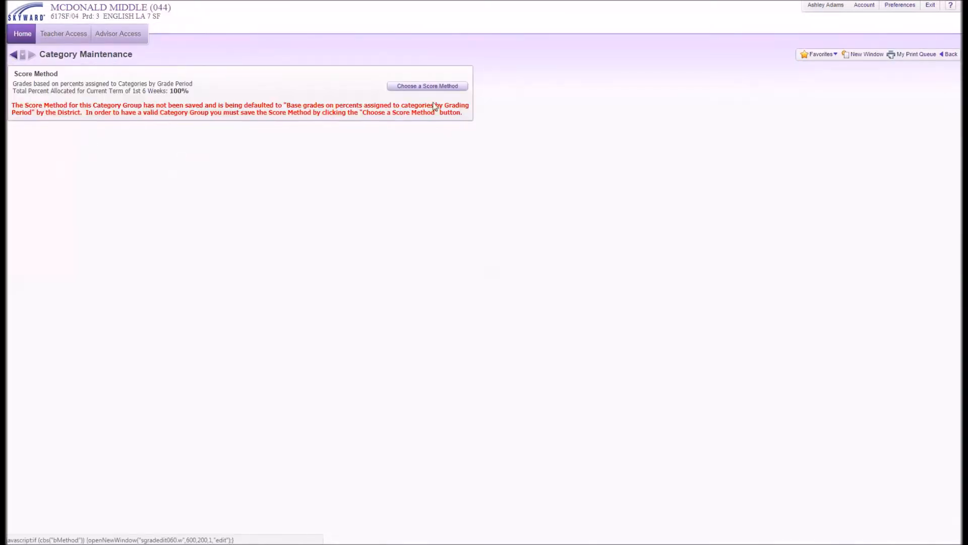
click(445, 86)
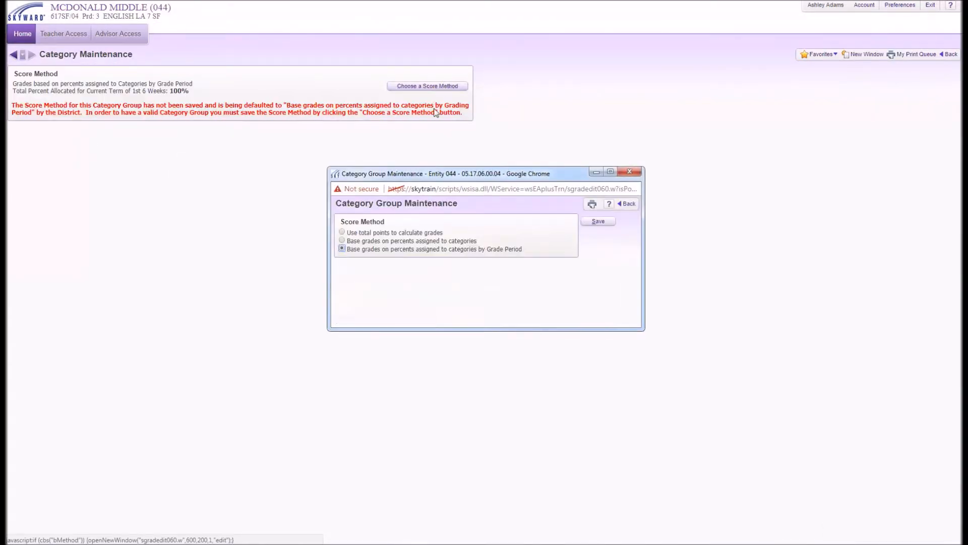
click(597, 221)
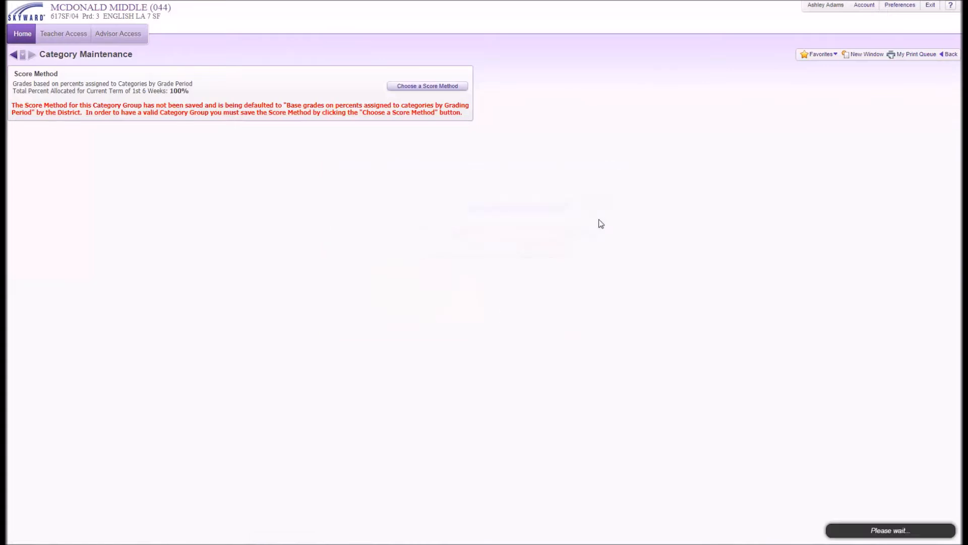
click(14, 55)
Switch to the period 4 READING 7 class (157 / 08) and save its score method as percents assigned to categories by Grade Period
mouse_move(28, 69)
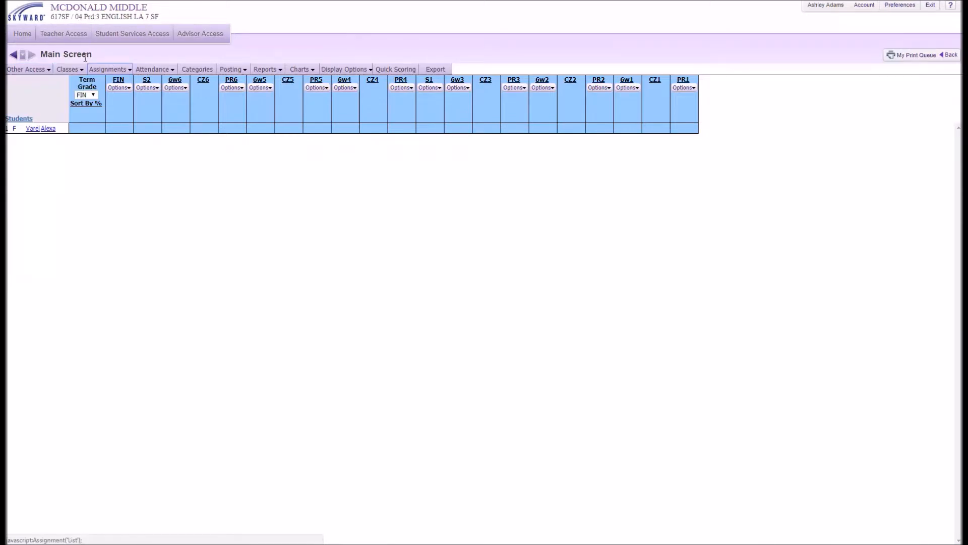
mouse_move(70, 70)
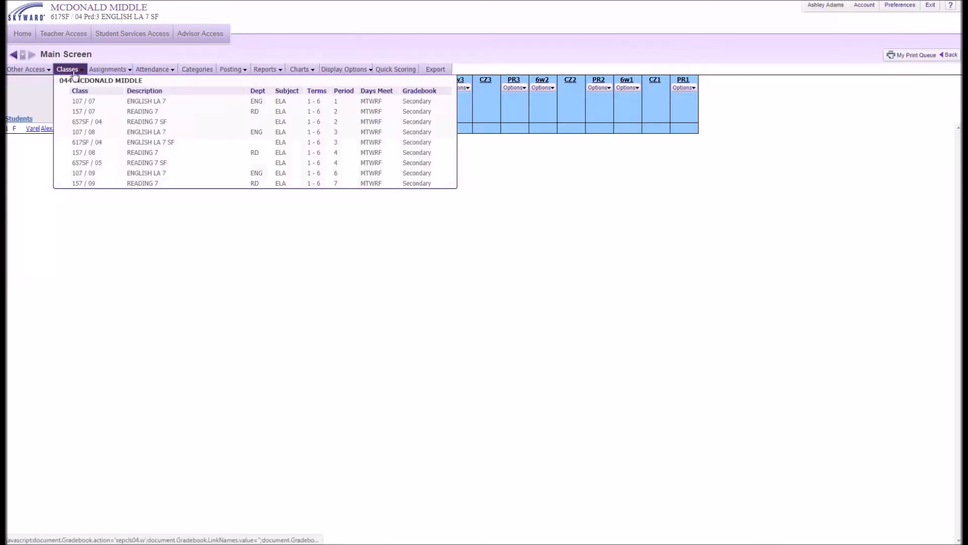
click(87, 152)
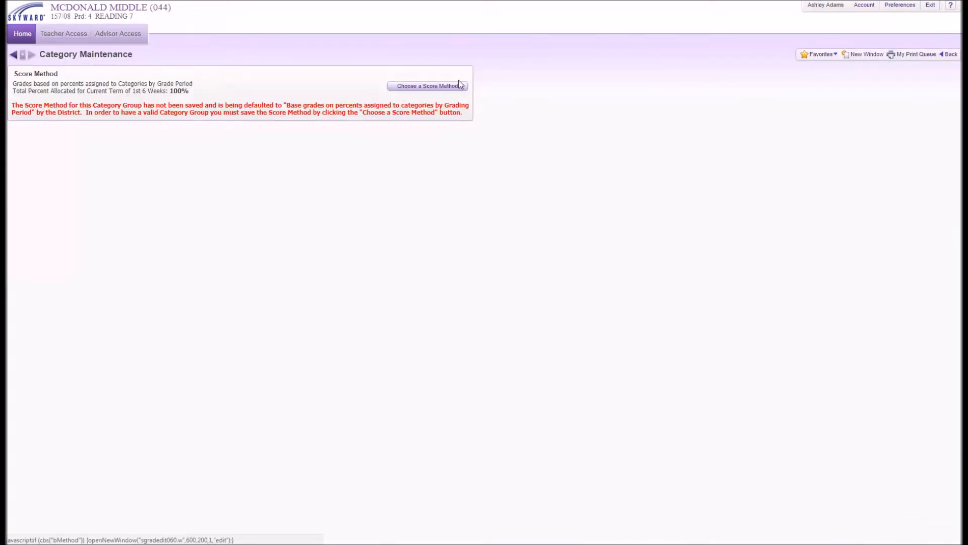
click(450, 87)
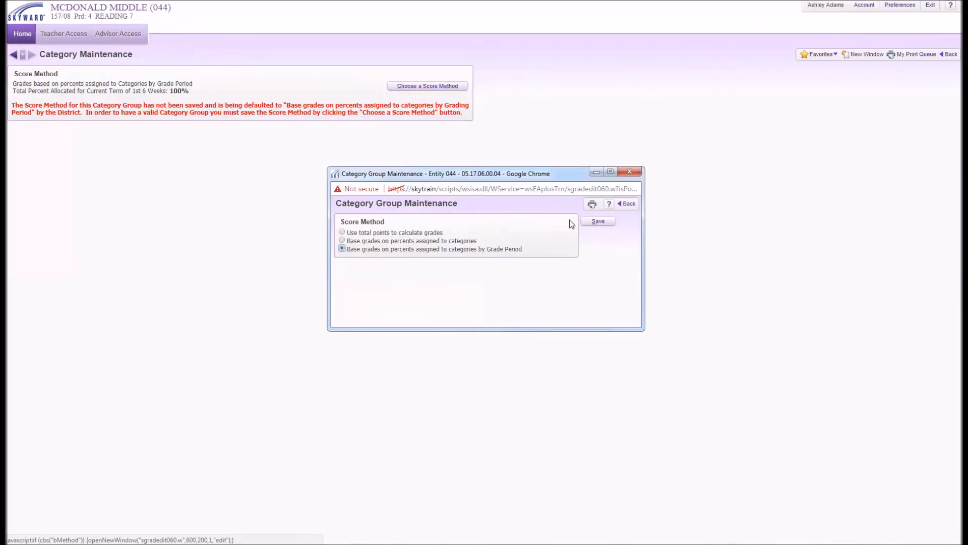
click(612, 223)
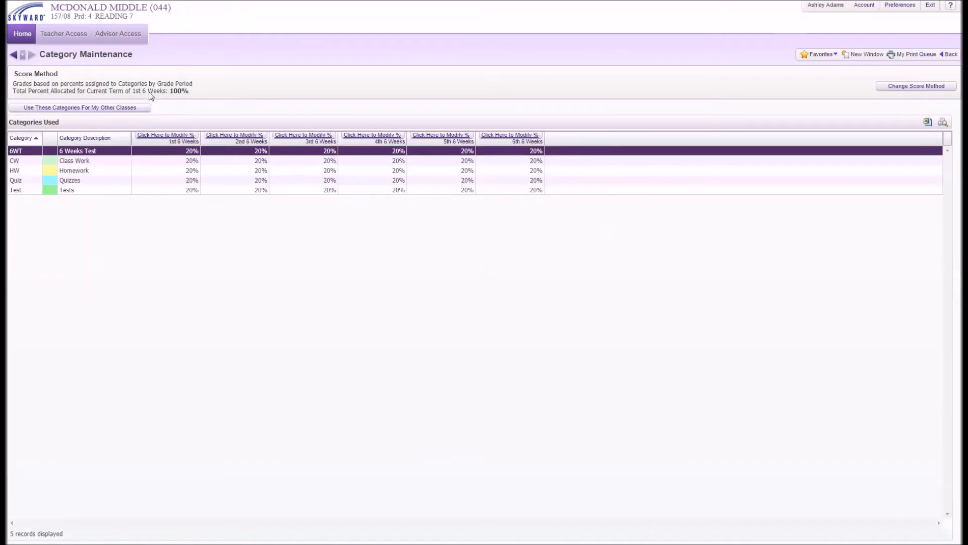
Switch to the READING 7 SF class 657SF / 05 and save its score method as percents assigned to categories by Grade Period
click(15, 55)
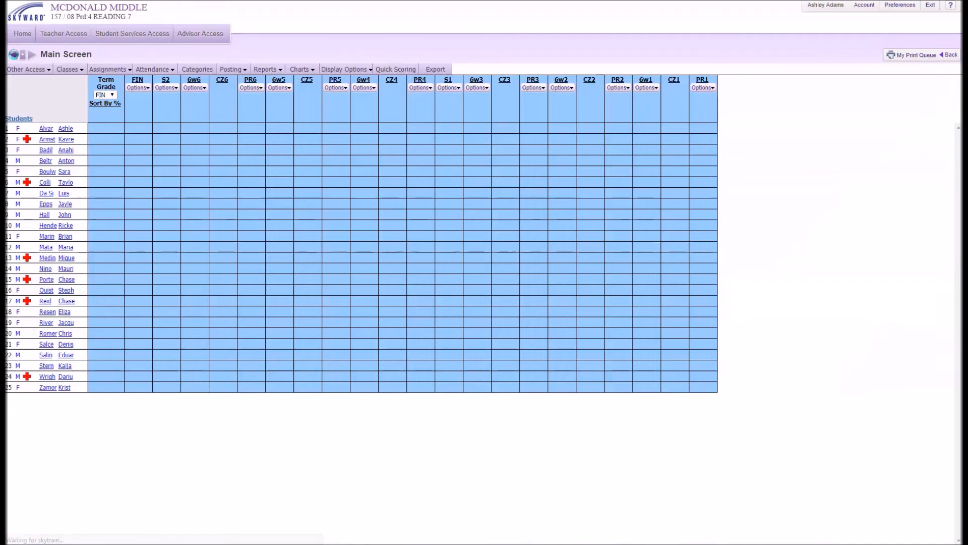
mouse_move(69, 71)
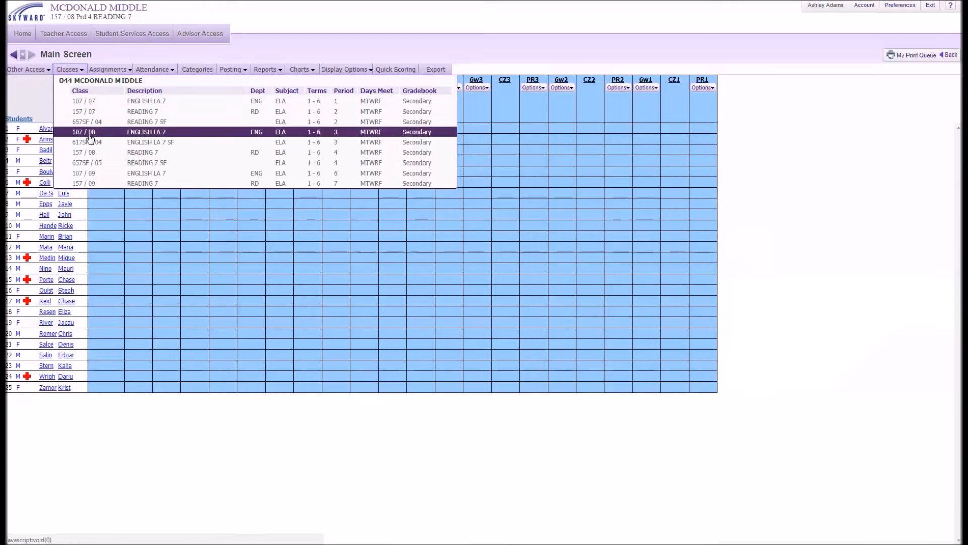
click(92, 166)
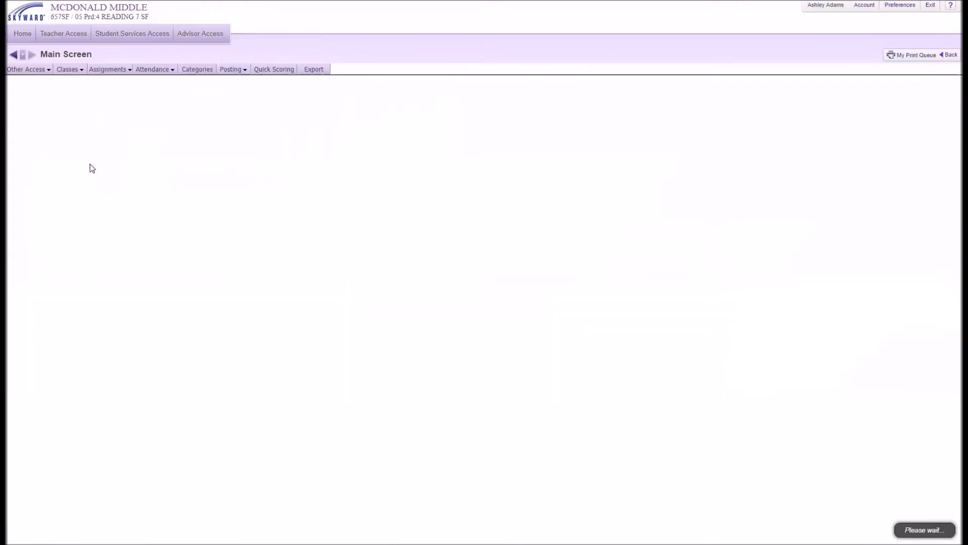
click(418, 87)
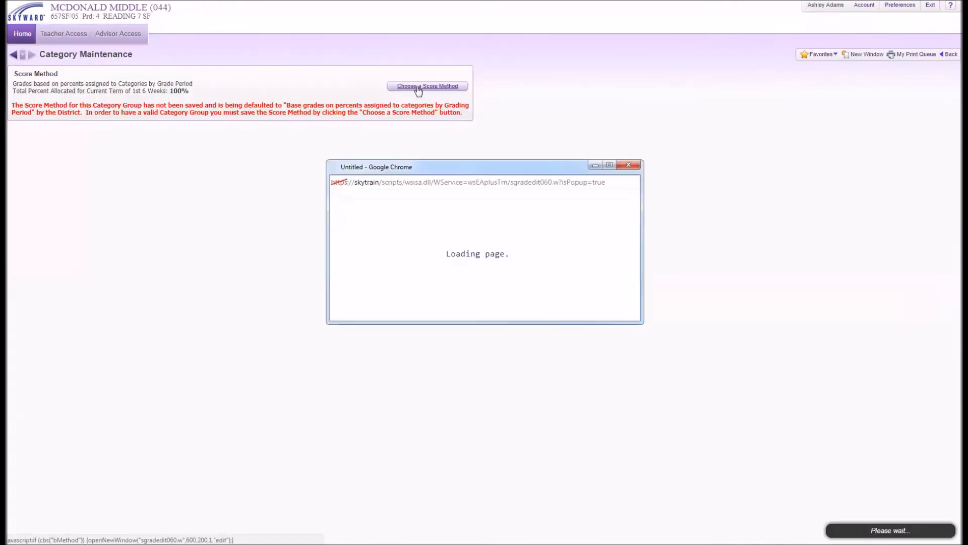
click(598, 215)
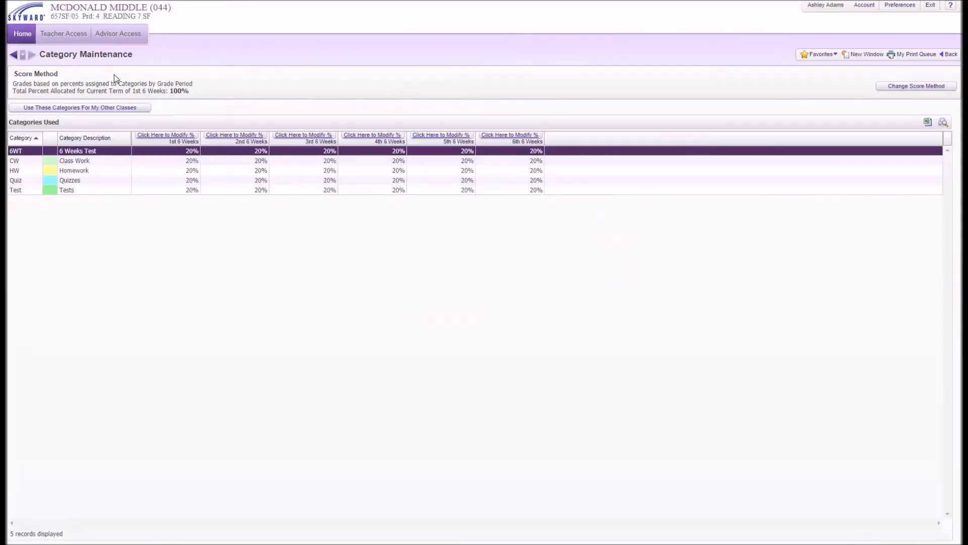
Switch to the period 6 ENGLISH LA 7 class (107 / 09) and save its score method as percents assigned to categories by Grade Period
click(13, 54)
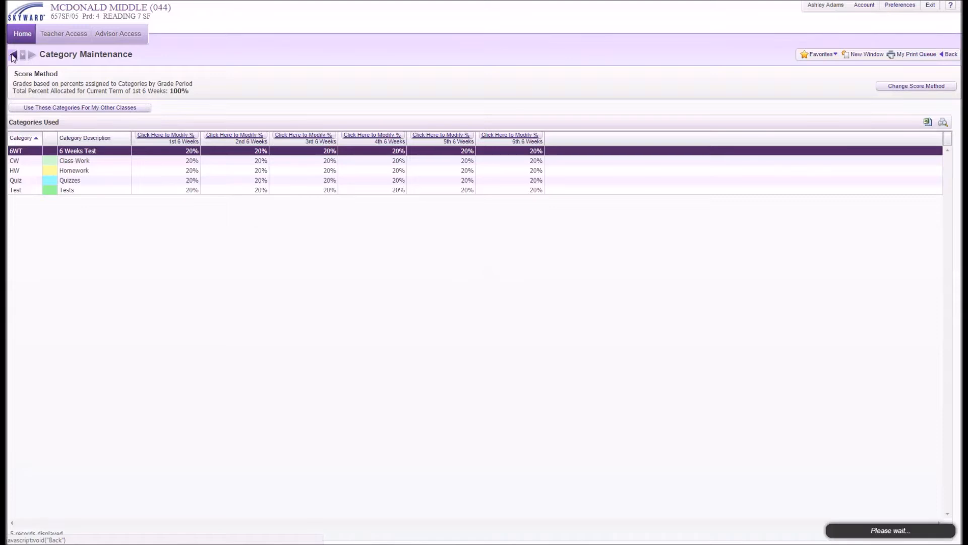
click(68, 71)
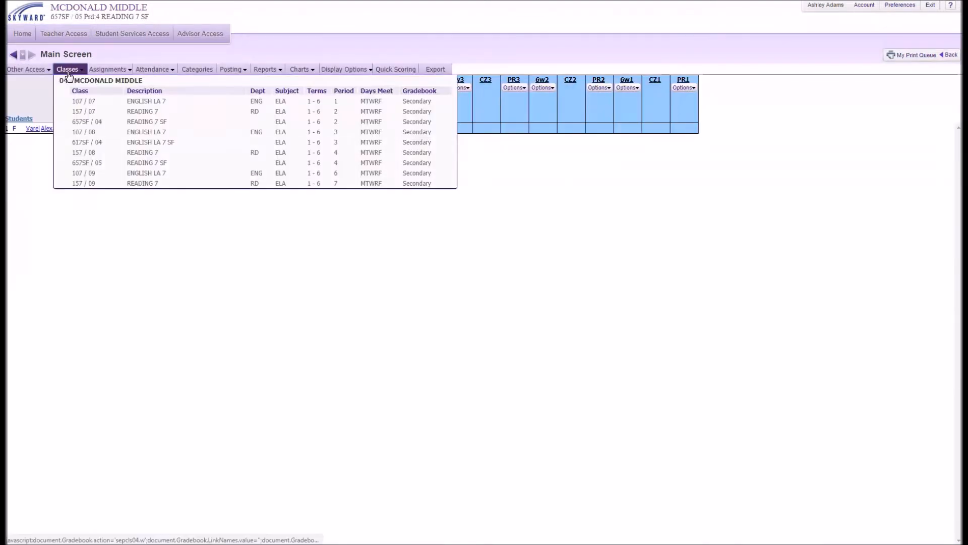
click(90, 174)
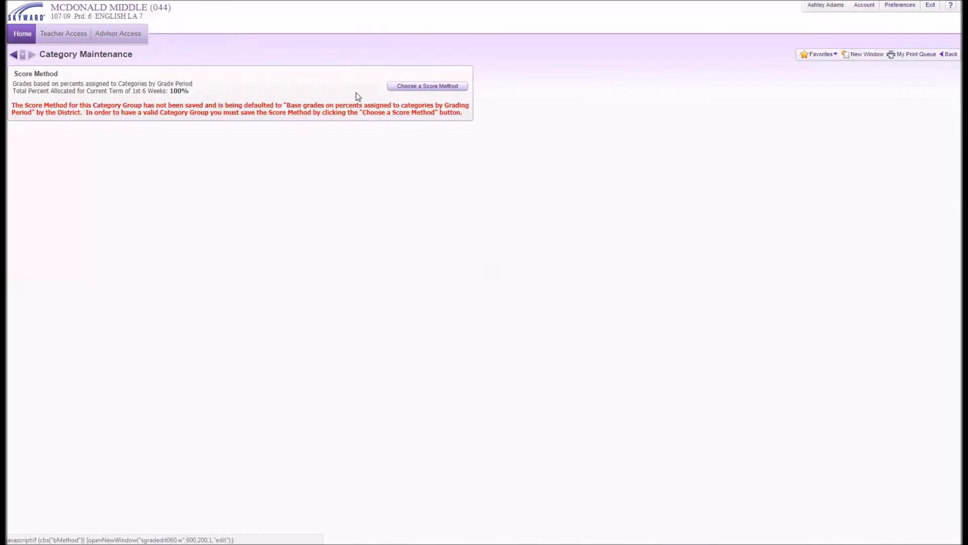
click(421, 87)
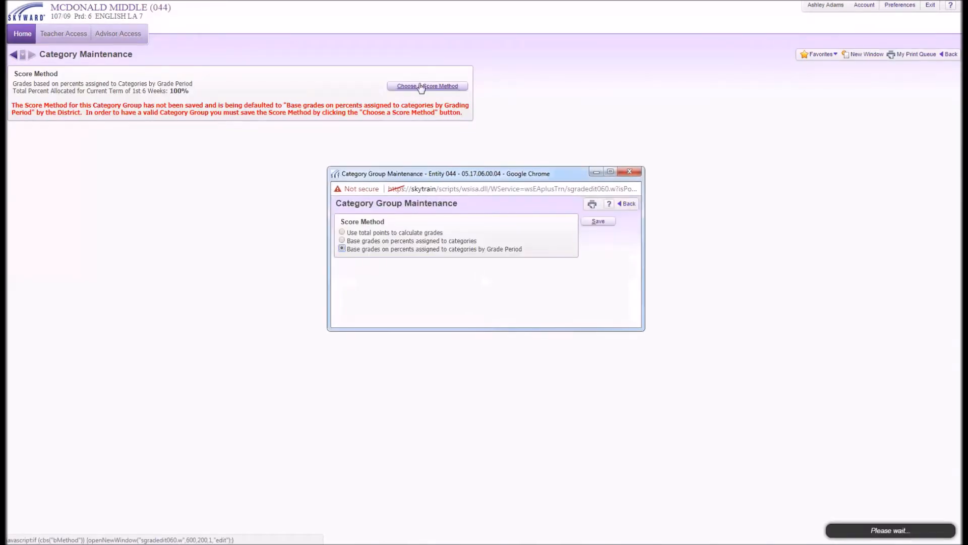
click(611, 223)
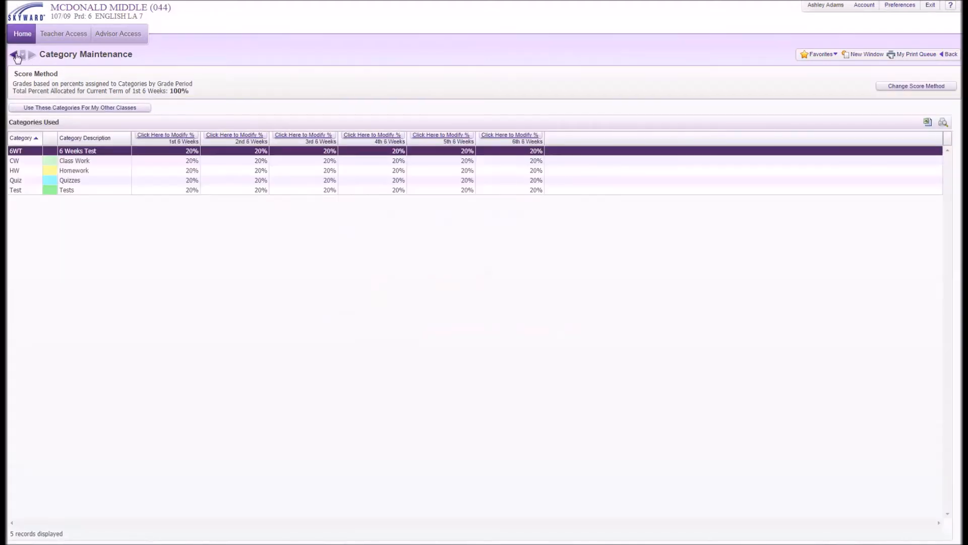
Switch to the period 7 READING 7 class (157 / 09) and save its score method as percents assigned to categories by Grade Period
click(16, 57)
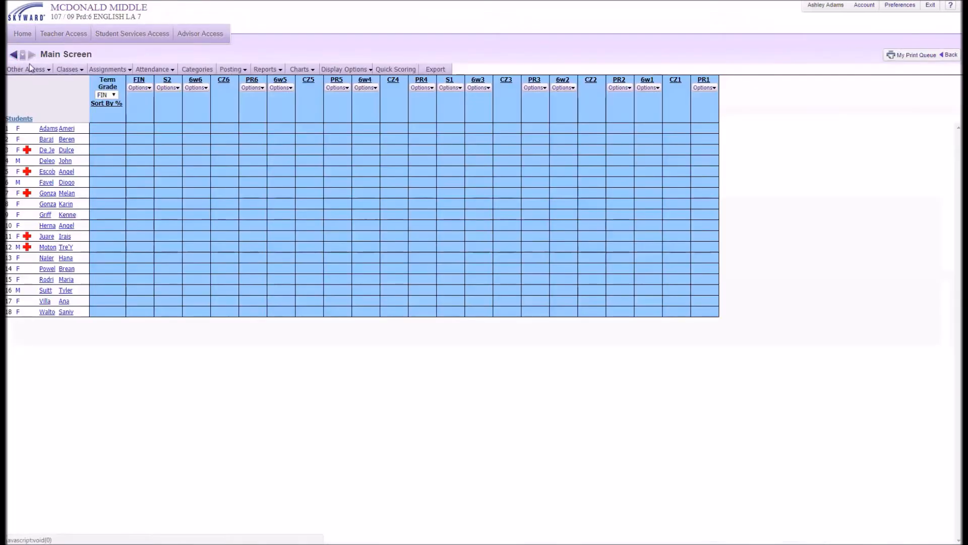
click(70, 69)
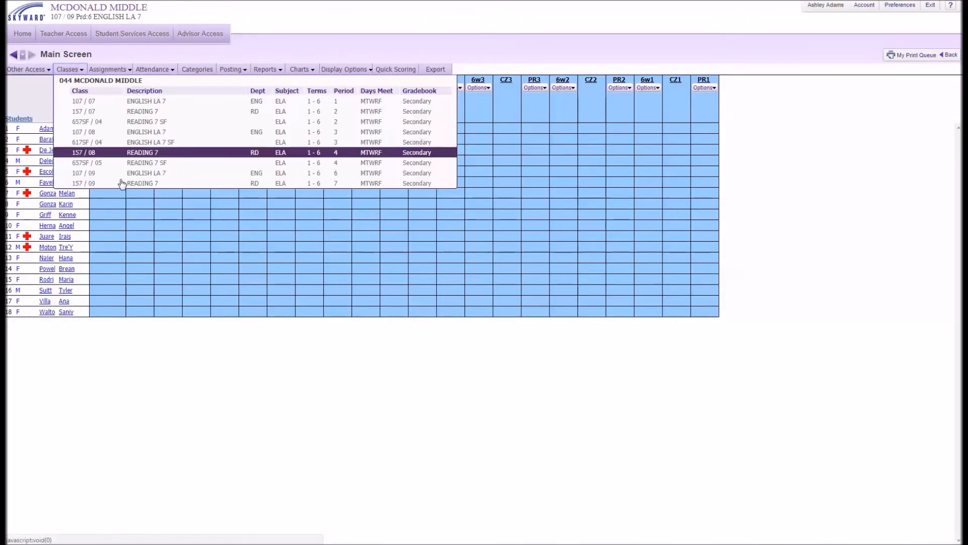
click(121, 183)
click(70, 70)
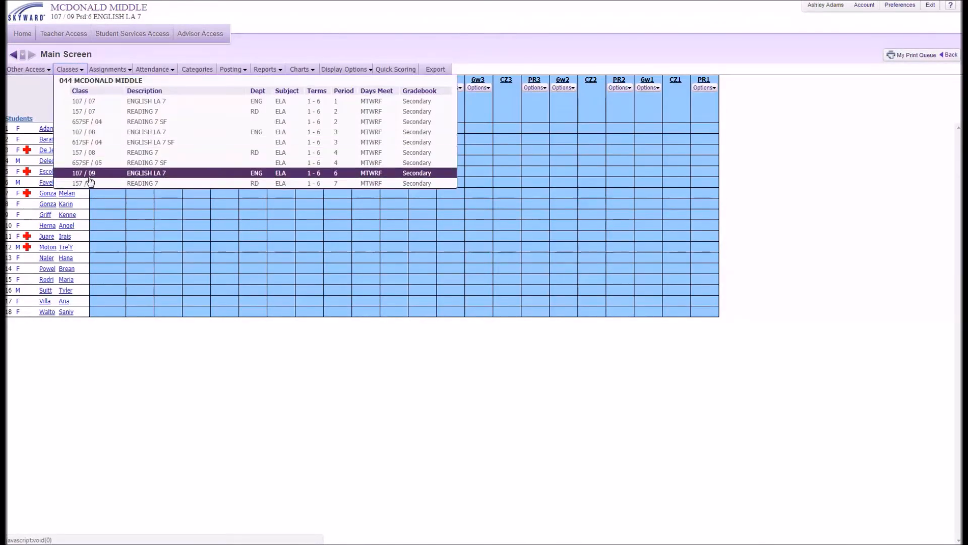
click(89, 184)
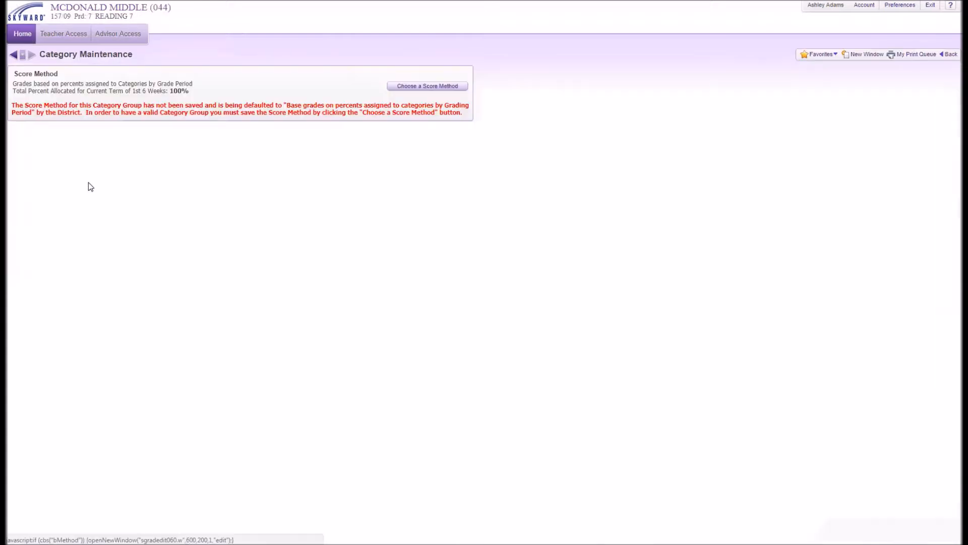
click(418, 87)
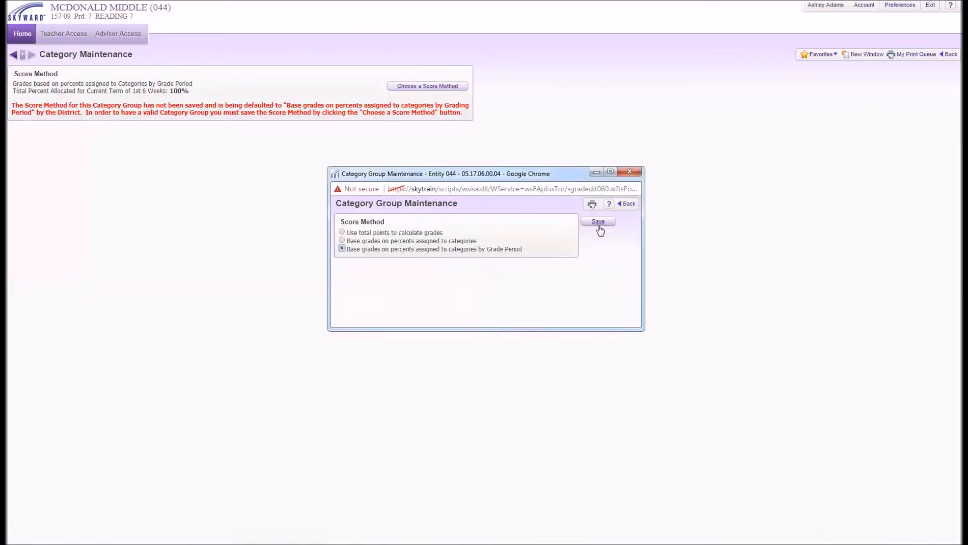
click(603, 225)
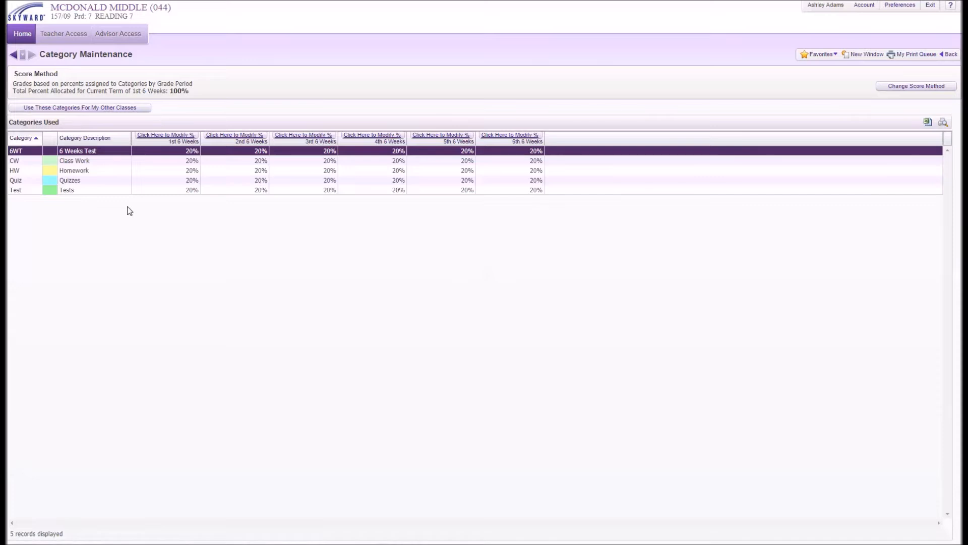
In the 1st 6 Weeks category percents, exclude Class Work and include Daily grades at 10 percent
click(173, 135)
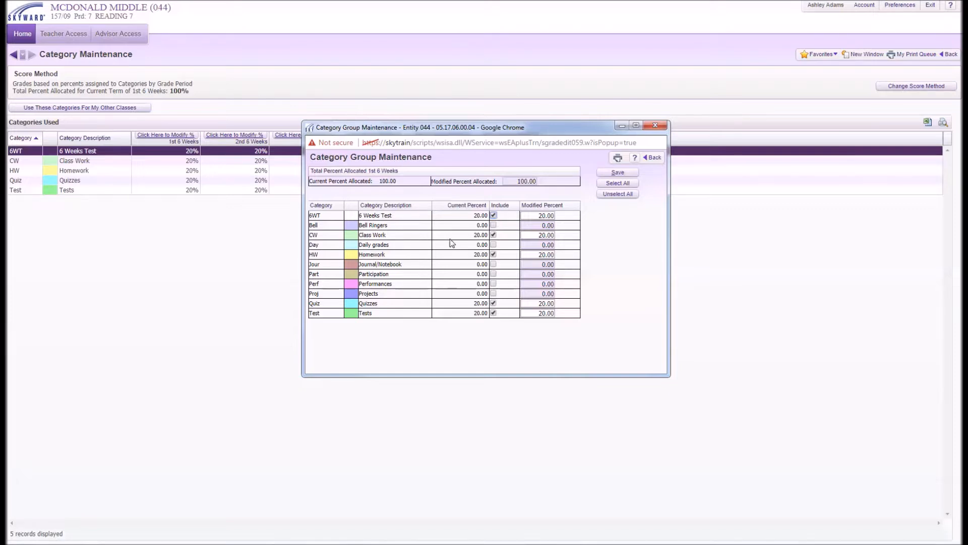
click(493, 235)
click(493, 246)
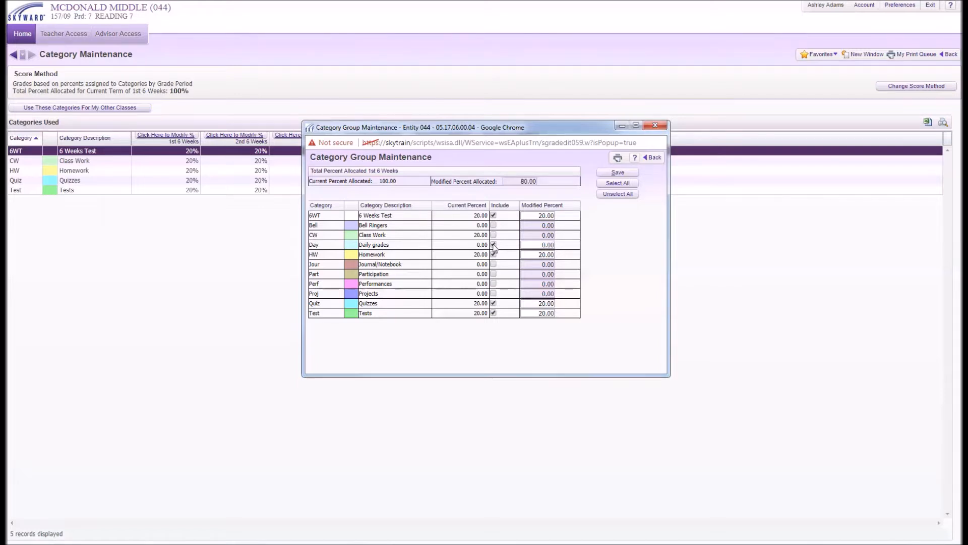
click(542, 244)
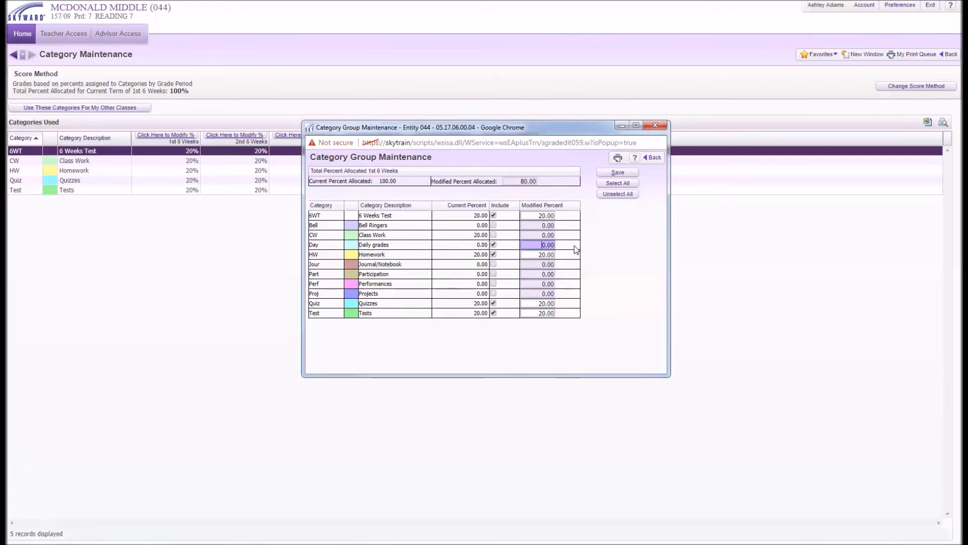
click(594, 240)
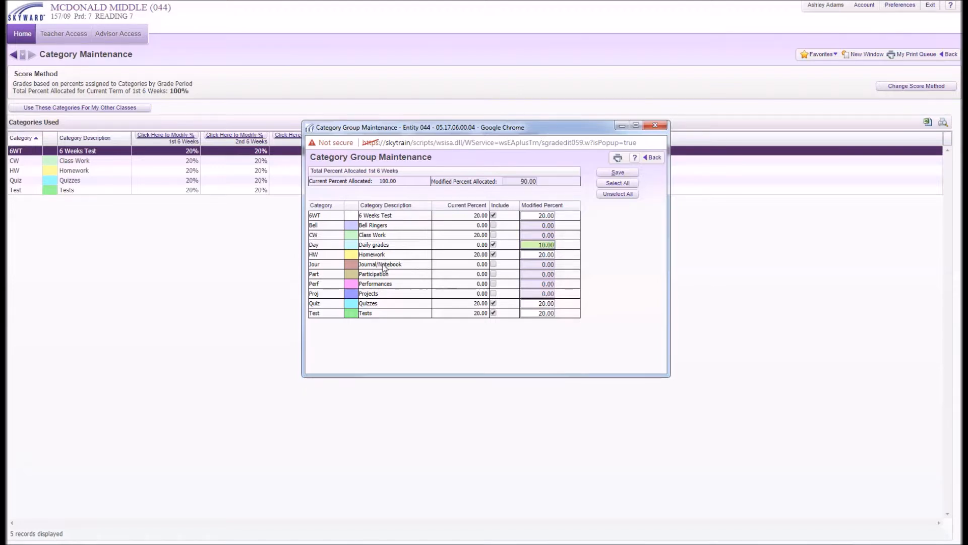
Include Journal/Notebook at 10 percent for the 1st 6 Weeks and save the category percents
click(493, 265)
click(539, 264)
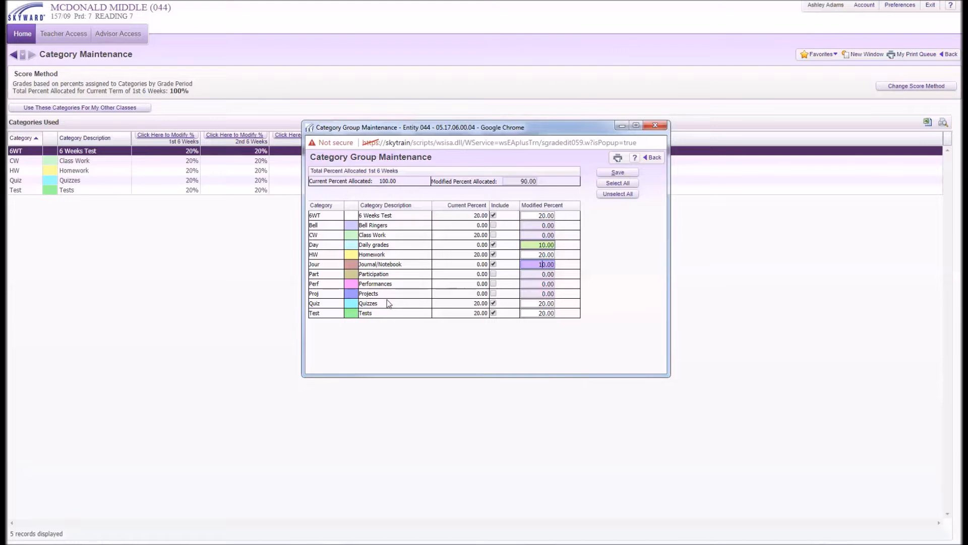
click(609, 251)
click(606, 175)
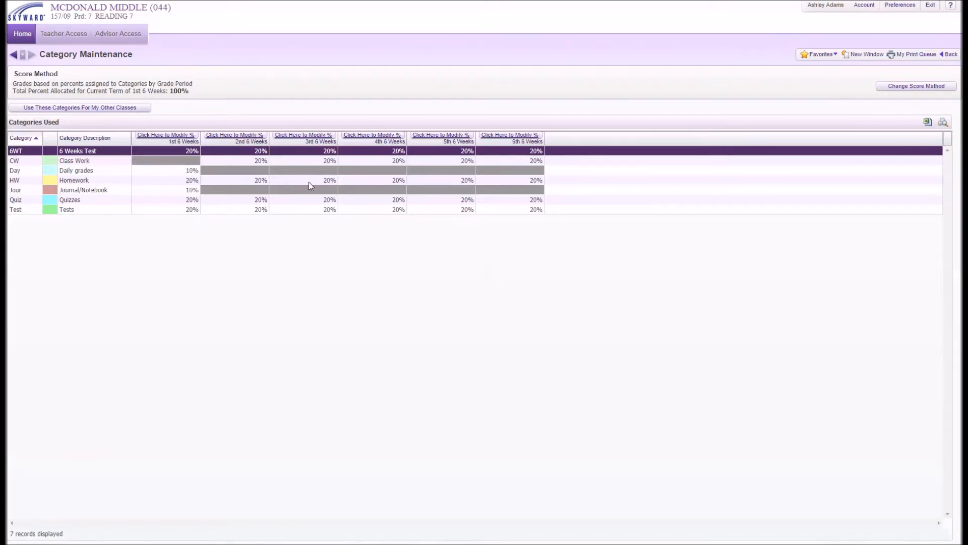
For the 2nd 6 Weeks, set Class Work to 0 percent, include Projects at 20 percent, and save
click(243, 137)
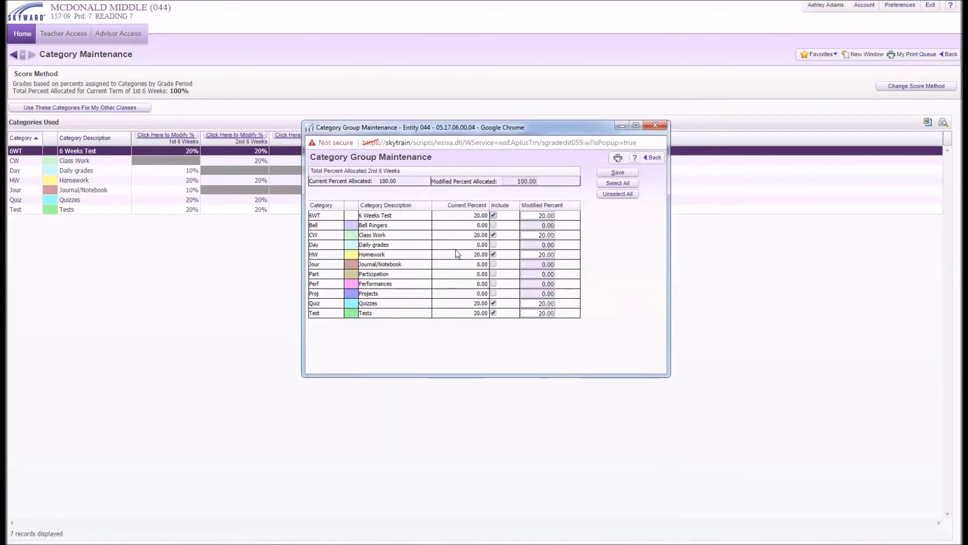
click(493, 235)
click(494, 294)
click(530, 295)
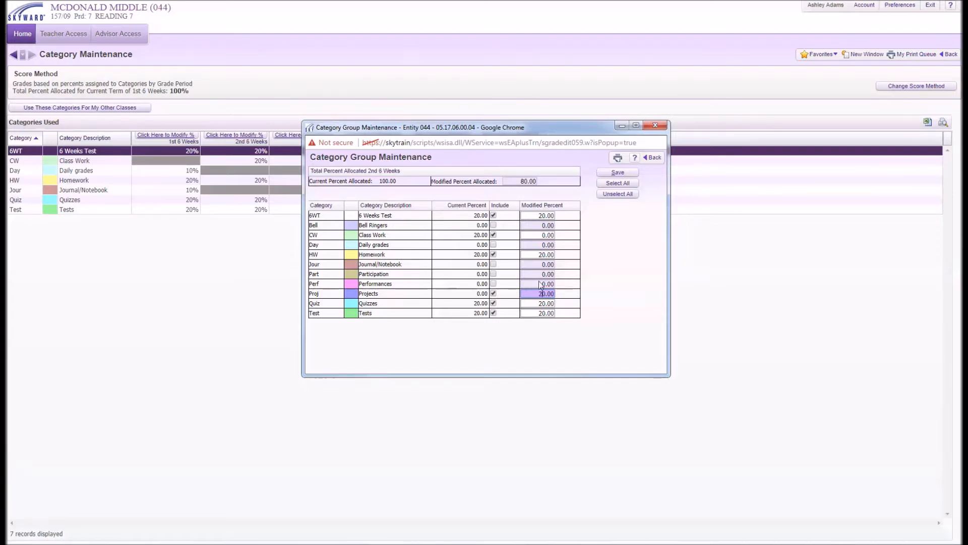
click(613, 174)
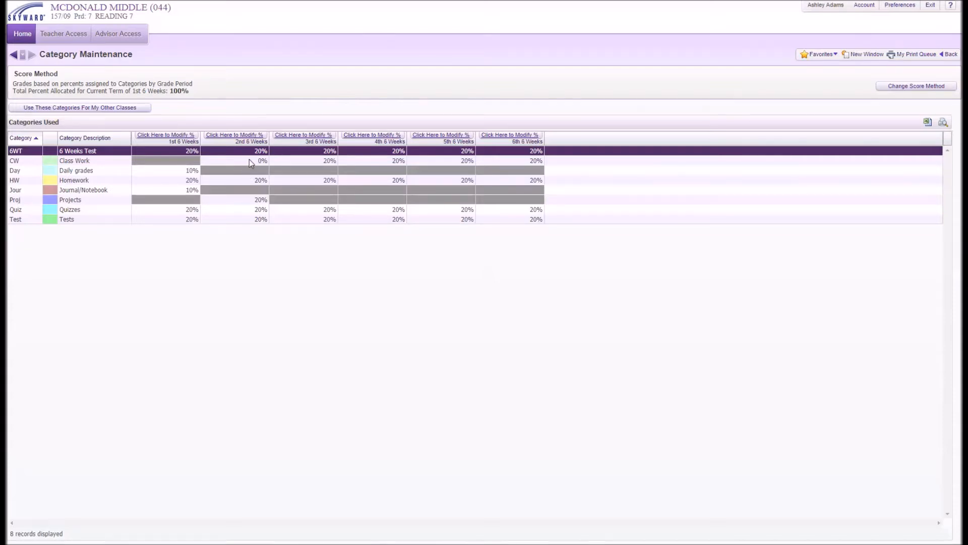
Exclude the Class Work category from the 2nd 6 Weeks and save the category percents
click(240, 135)
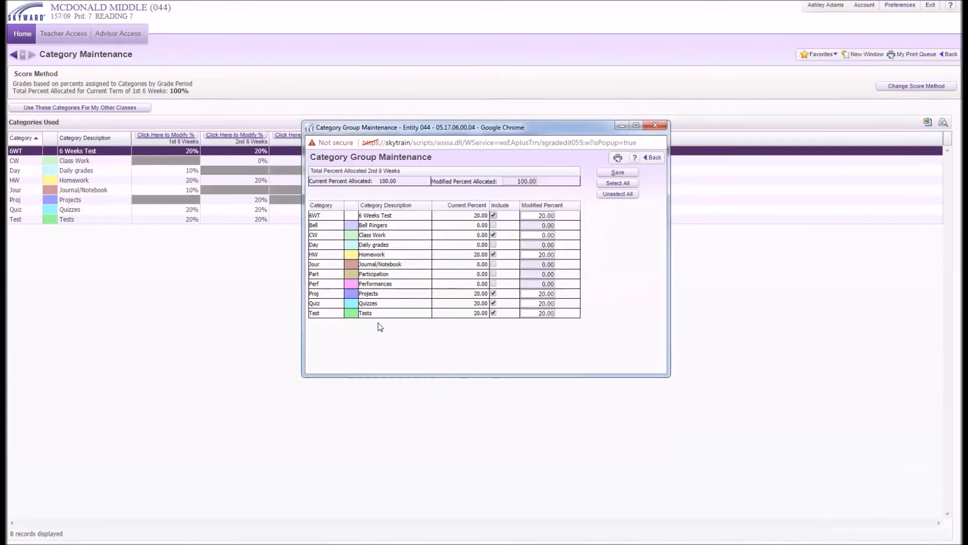
click(493, 235)
click(614, 173)
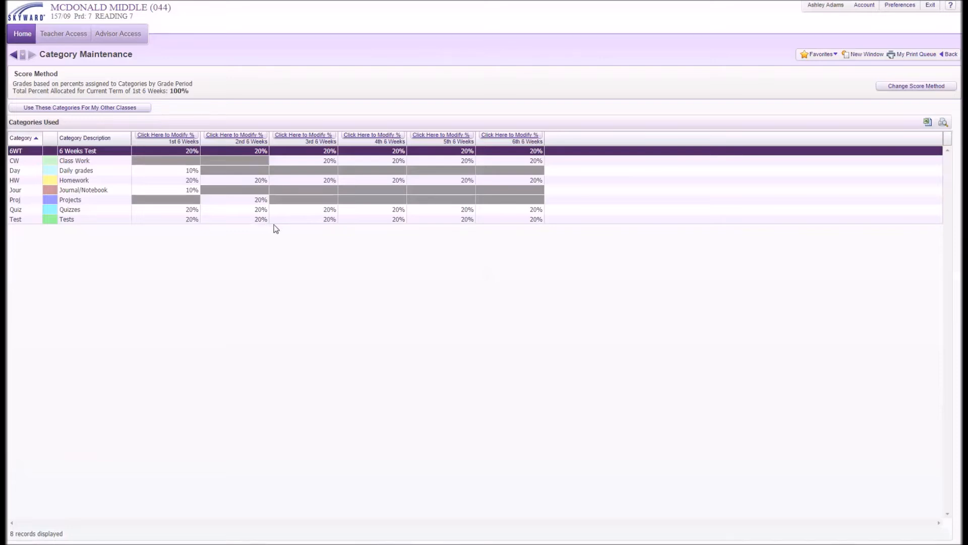
For the 3rd 6 Weeks, exclude Class Work, include Daily grades and Journal/Notebook at 10 percent each, and save
click(311, 135)
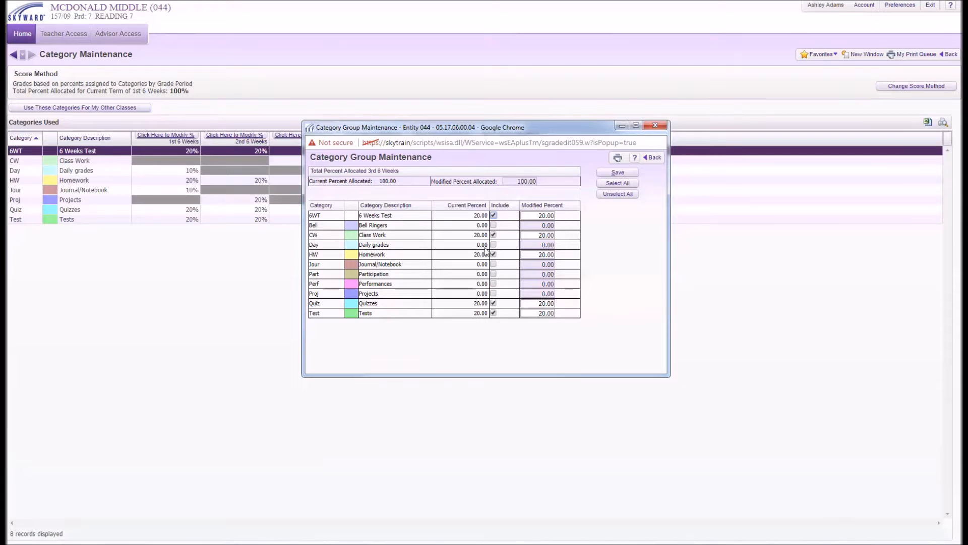
click(493, 236)
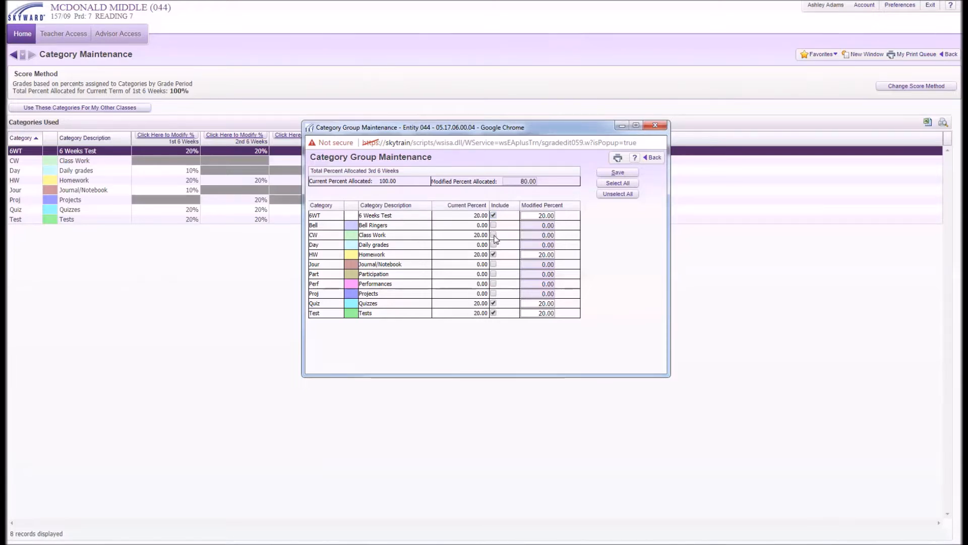
click(494, 245)
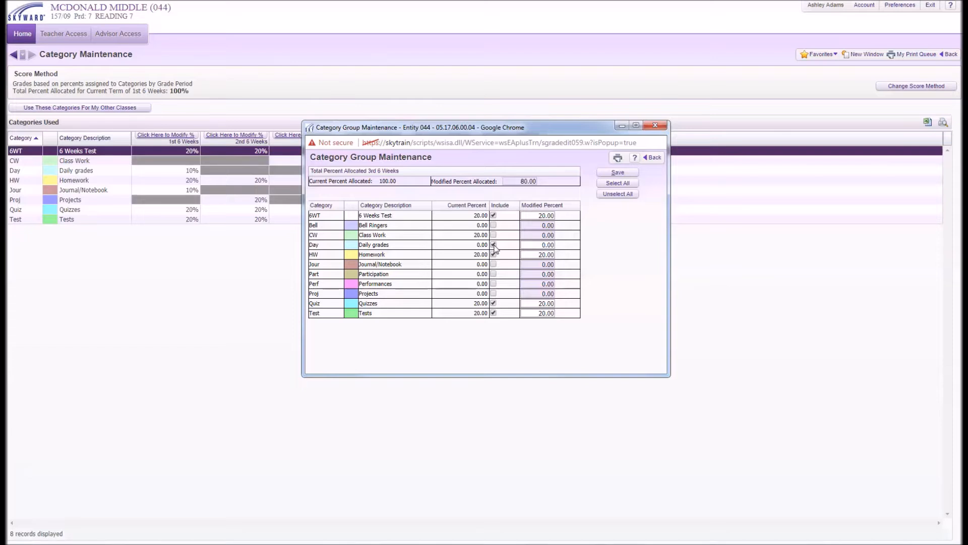
click(535, 245)
text(1)
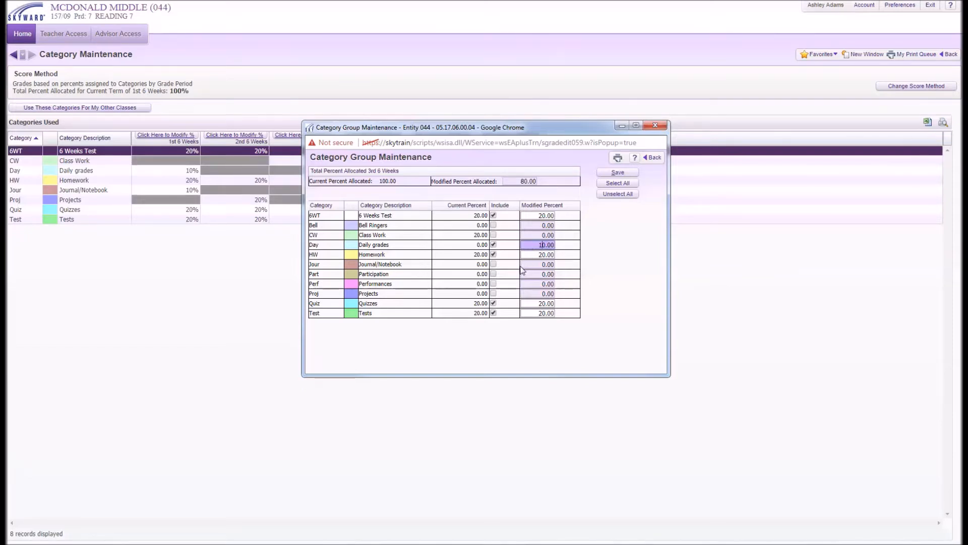
click(493, 264)
click(542, 264)
text(1)
click(616, 173)
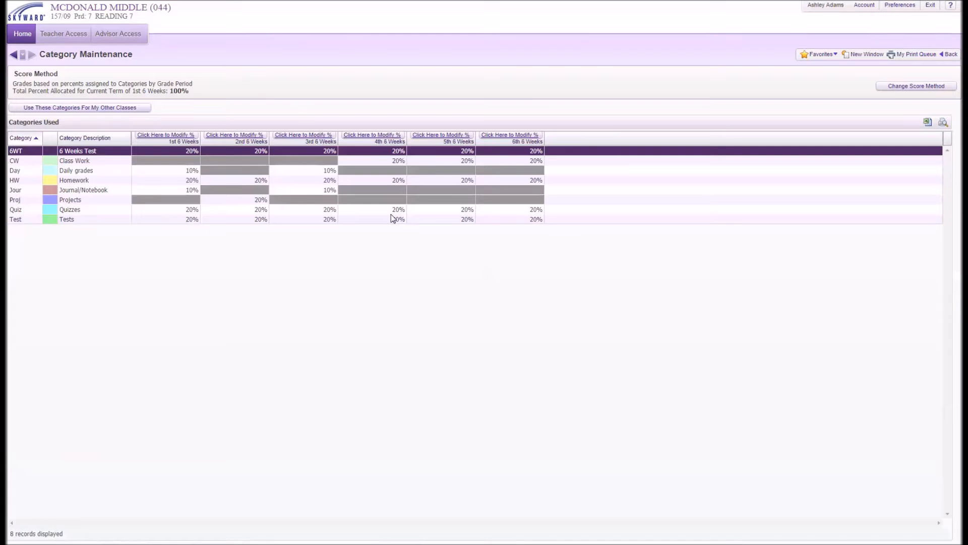
For the 4th 6 Weeks, exclude Class Work, include Daily grades and Projects at 10 percent each, and save
click(385, 136)
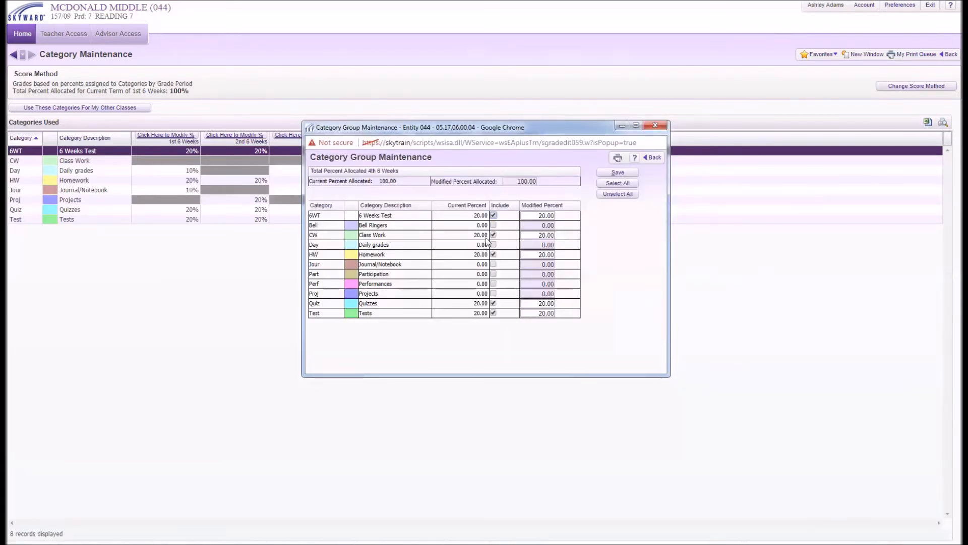
click(494, 235)
click(493, 245)
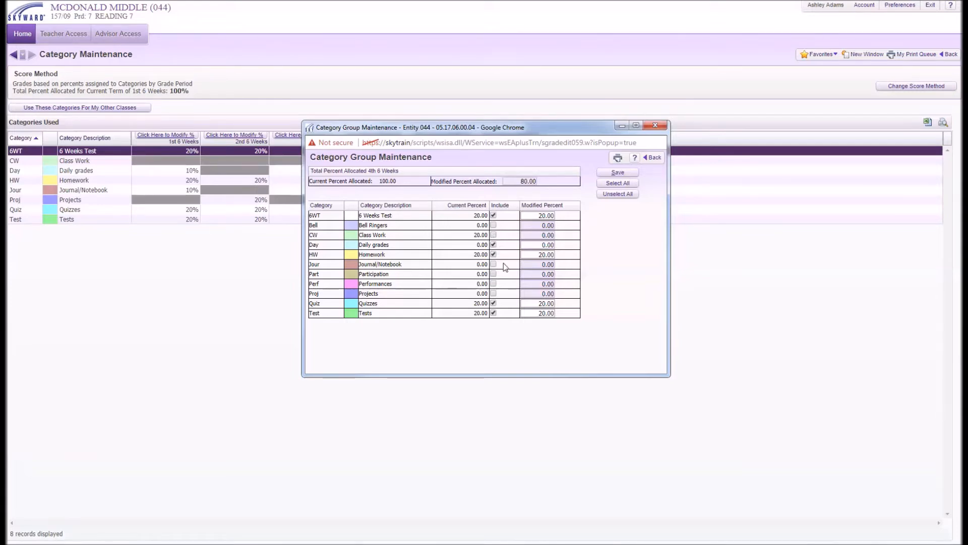
click(494, 294)
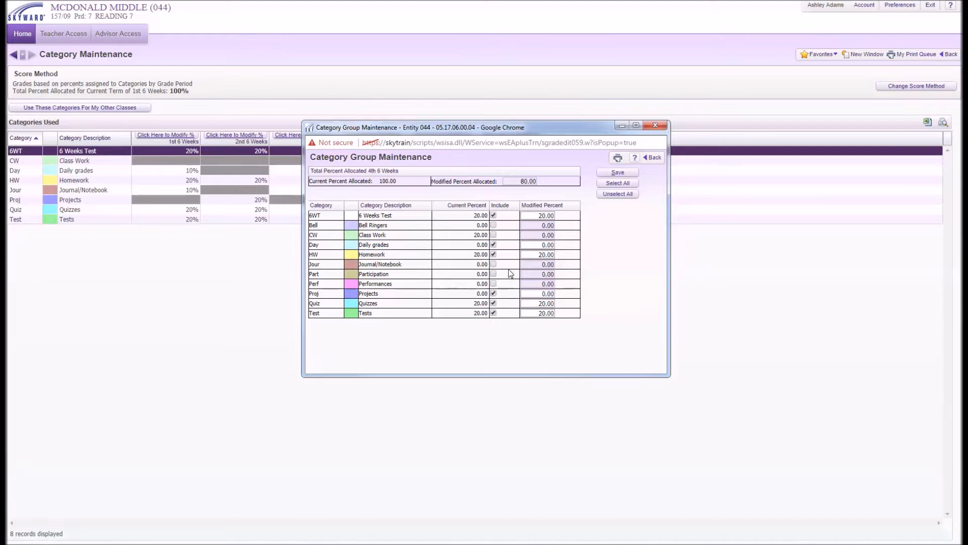
click(537, 245)
click(541, 293)
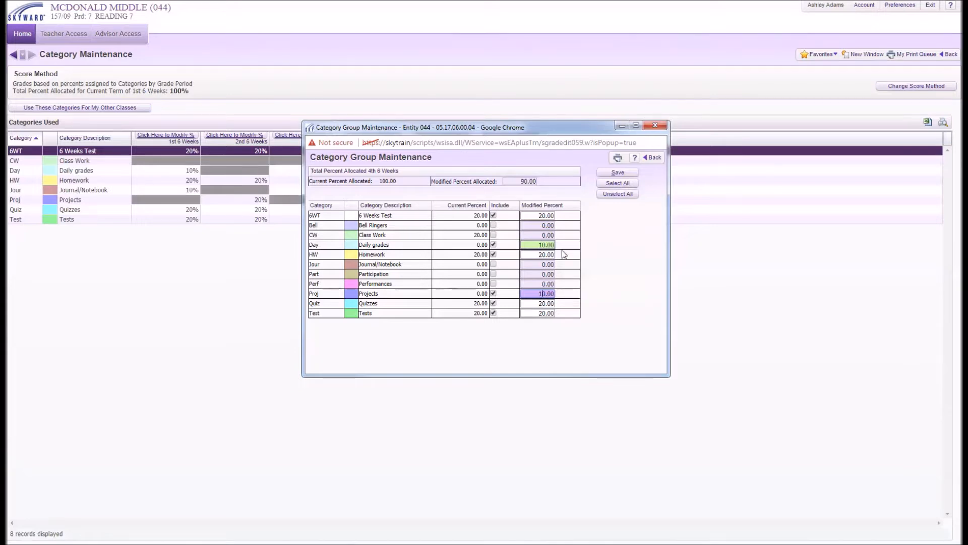
click(618, 174)
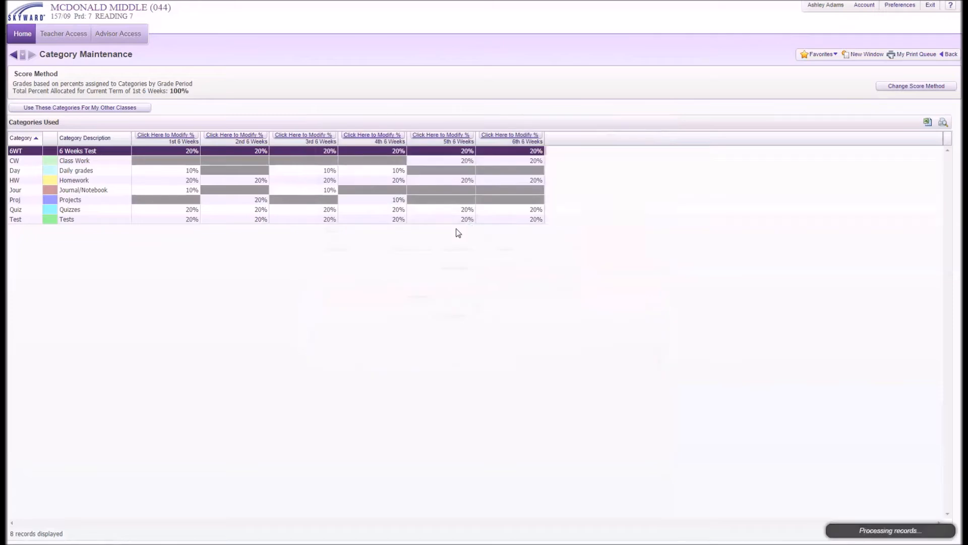
For the 5th 6 Weeks, exclude Class Work, include Journal/Notebook at 20 percent, and save
click(452, 142)
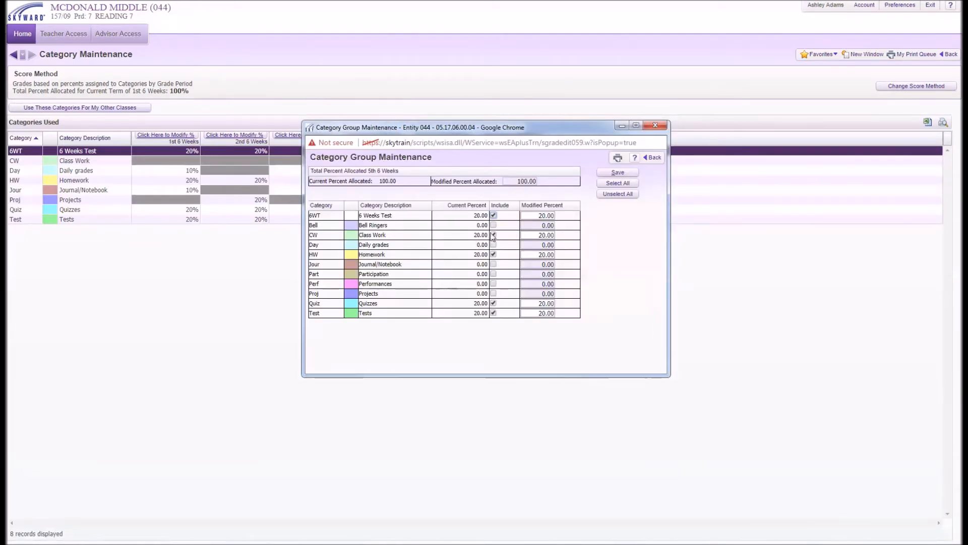
click(494, 235)
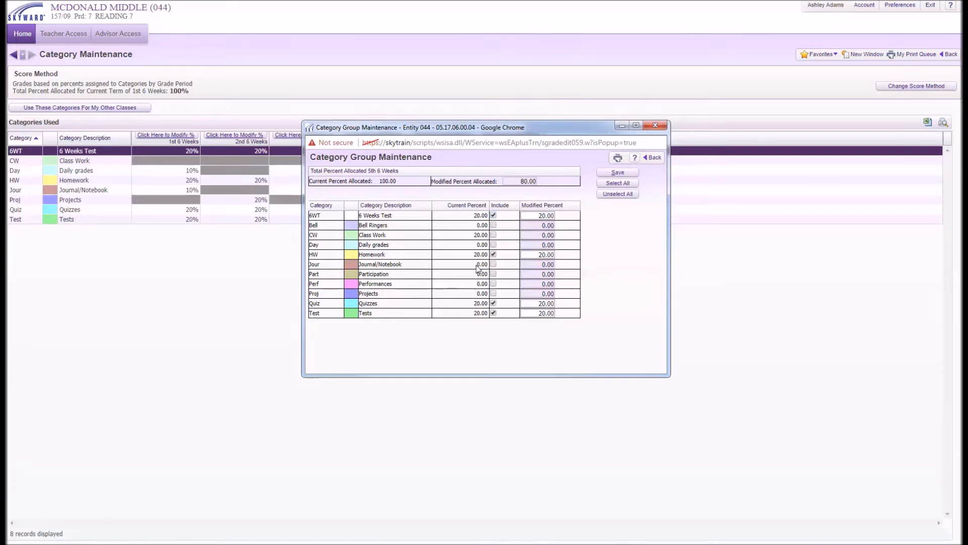
click(494, 264)
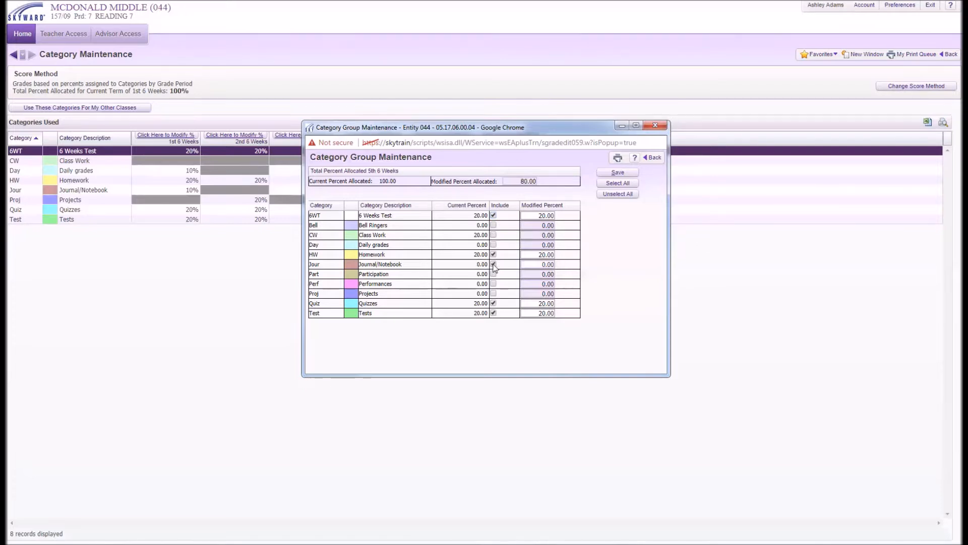
click(542, 264)
text(2)
click(611, 175)
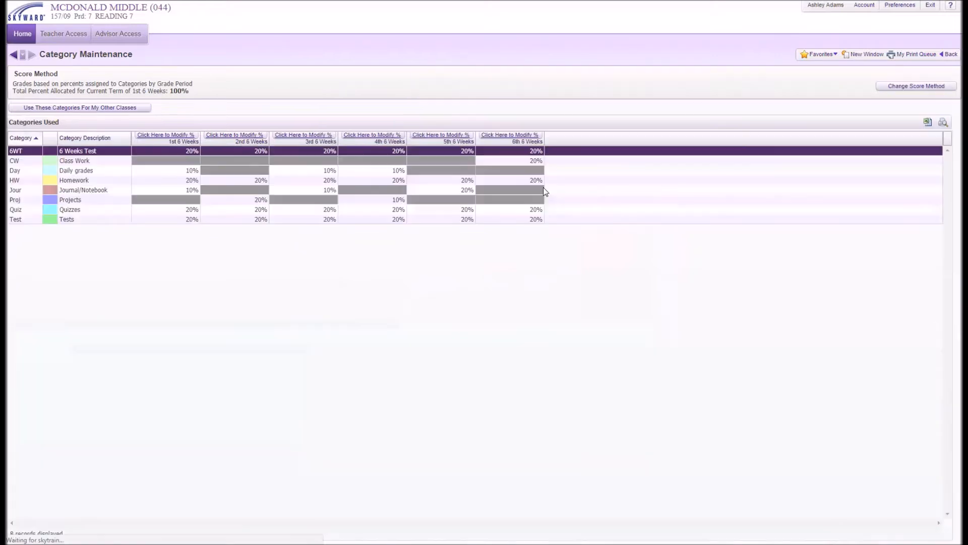
For the 6th 6 Weeks, exclude Class Work, include Projects and Journal/Notebook at 10 percent each, and save
click(510, 133)
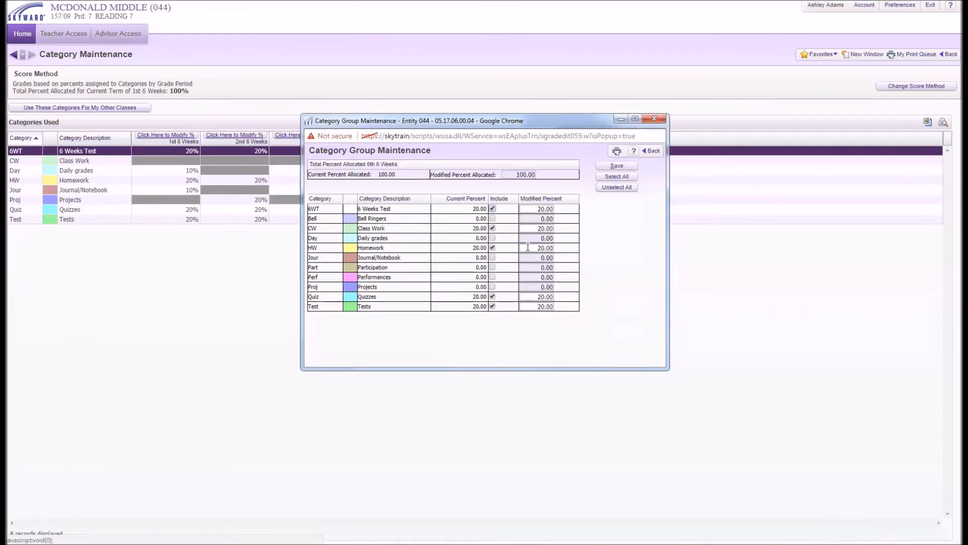
click(492, 229)
click(492, 286)
click(539, 286)
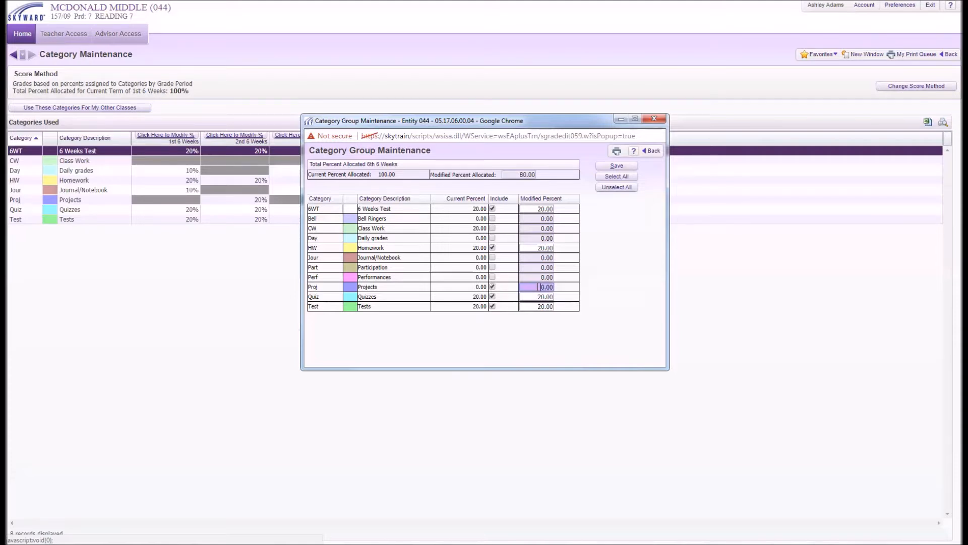
text(1)
click(493, 257)
click(537, 258)
text(1)
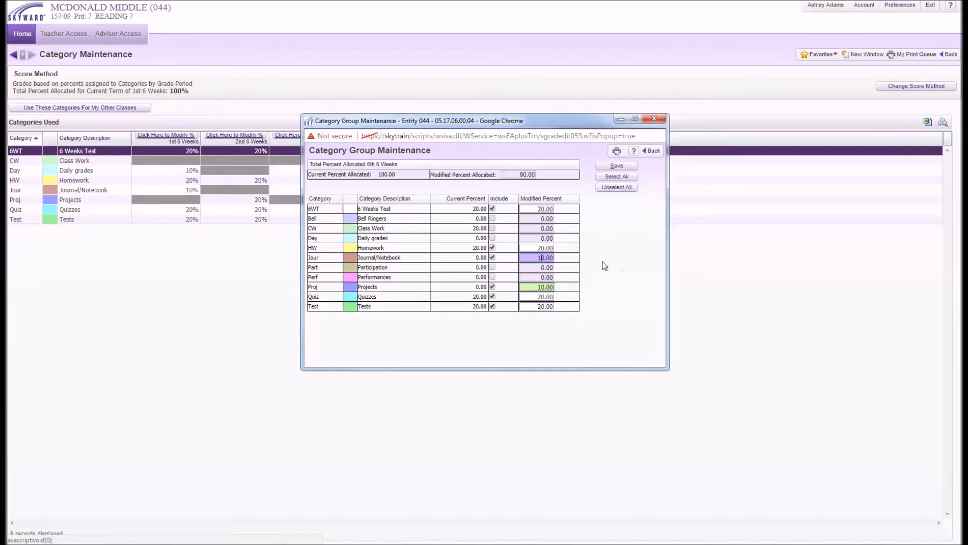
click(612, 166)
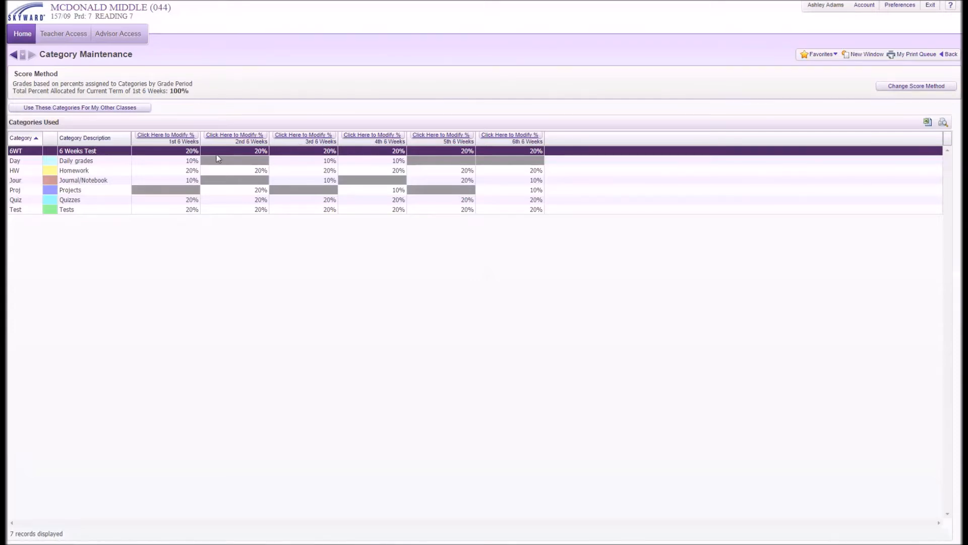
Apply this category setup to all eight other English LA 7 and Reading 7 classes, save, and return to the gradebook's main screen
click(108, 108)
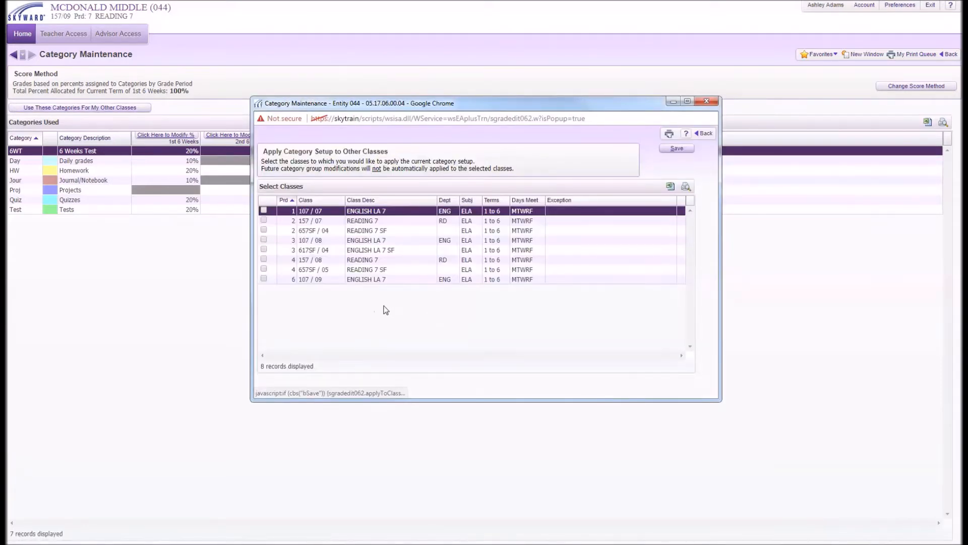
click(263, 279)
click(264, 269)
click(263, 260)
click(264, 250)
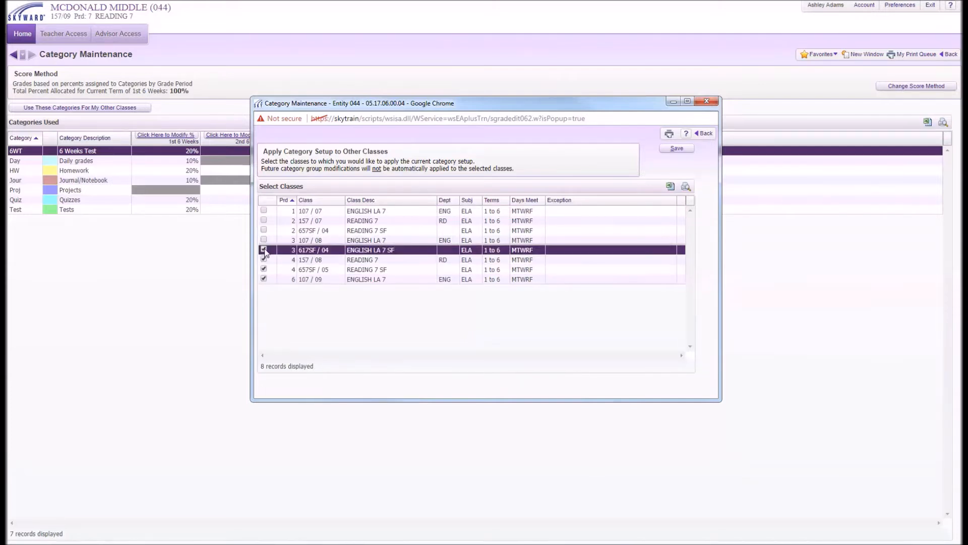
click(264, 240)
click(264, 229)
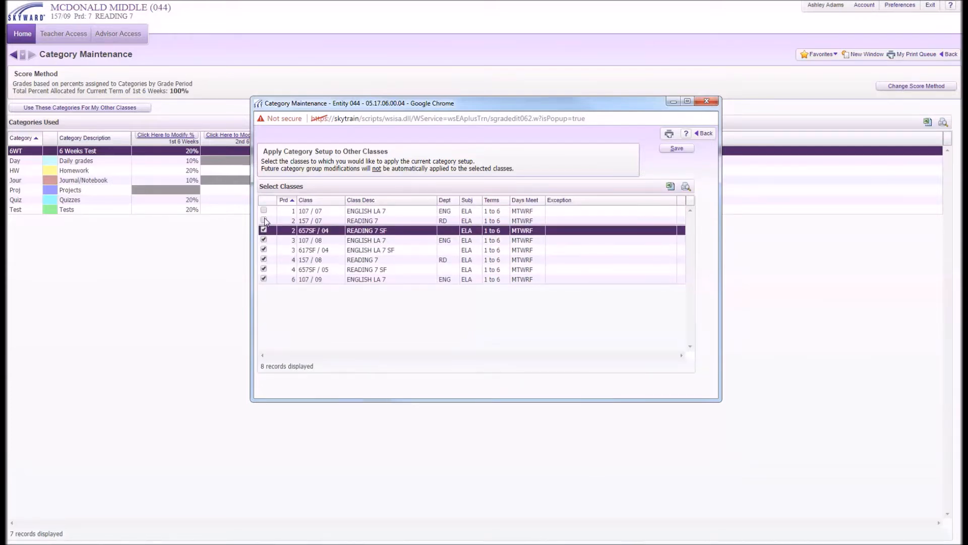
click(264, 220)
click(263, 210)
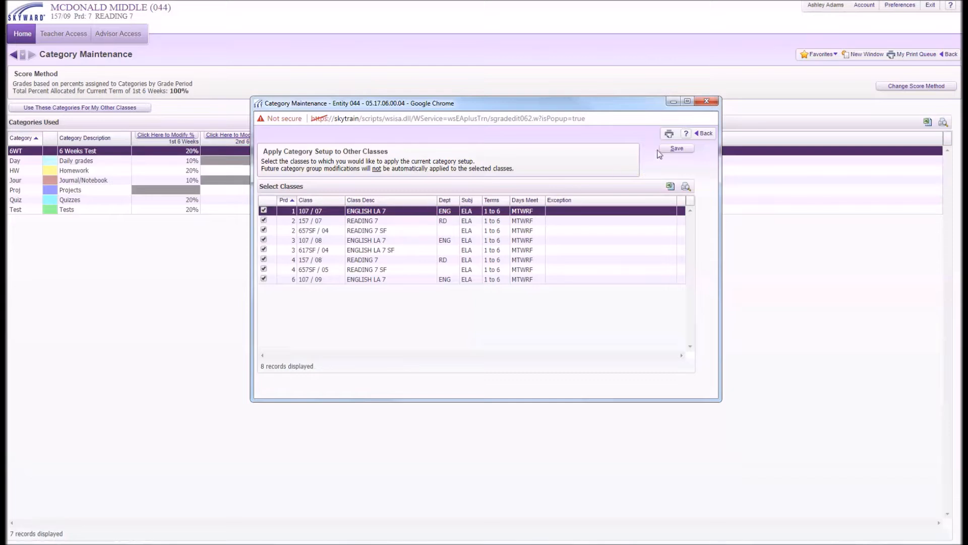
click(670, 150)
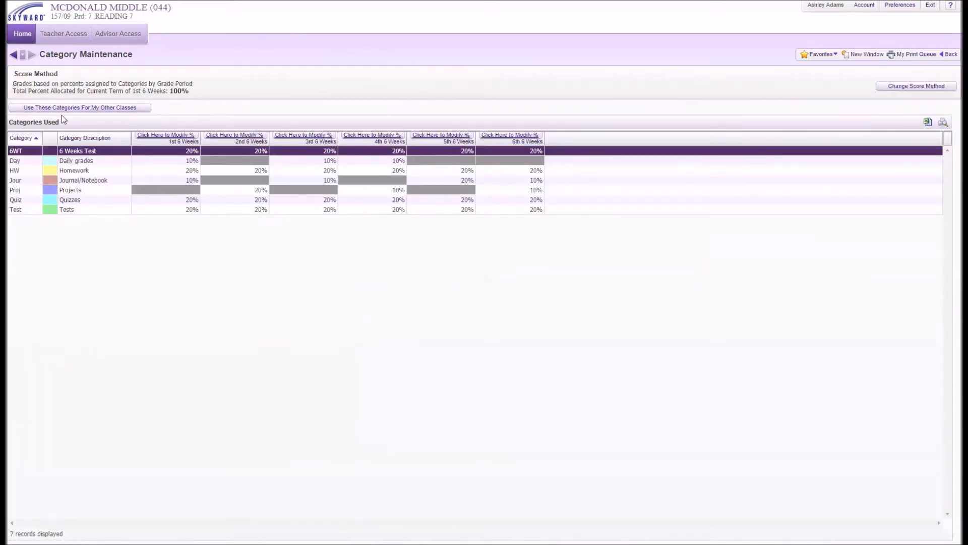
click(14, 56)
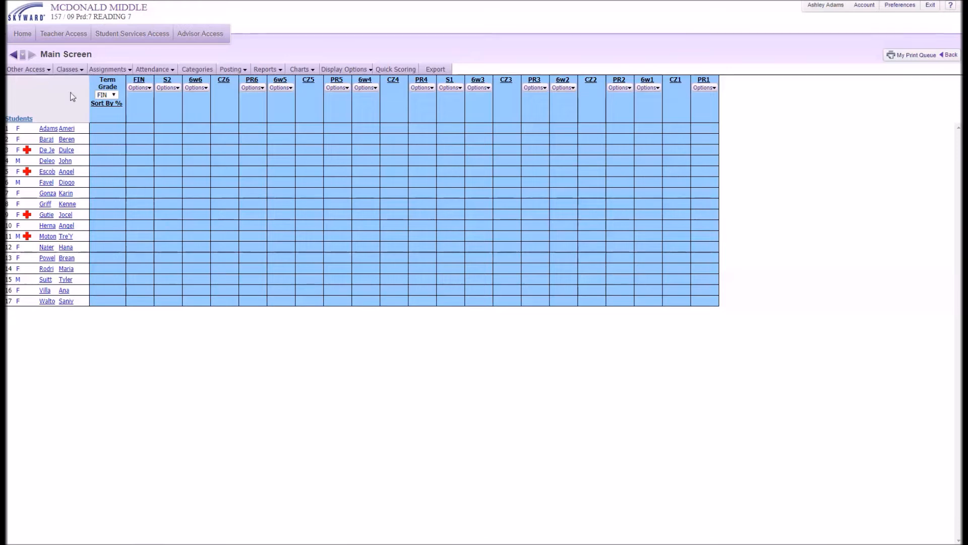
click(64, 35)
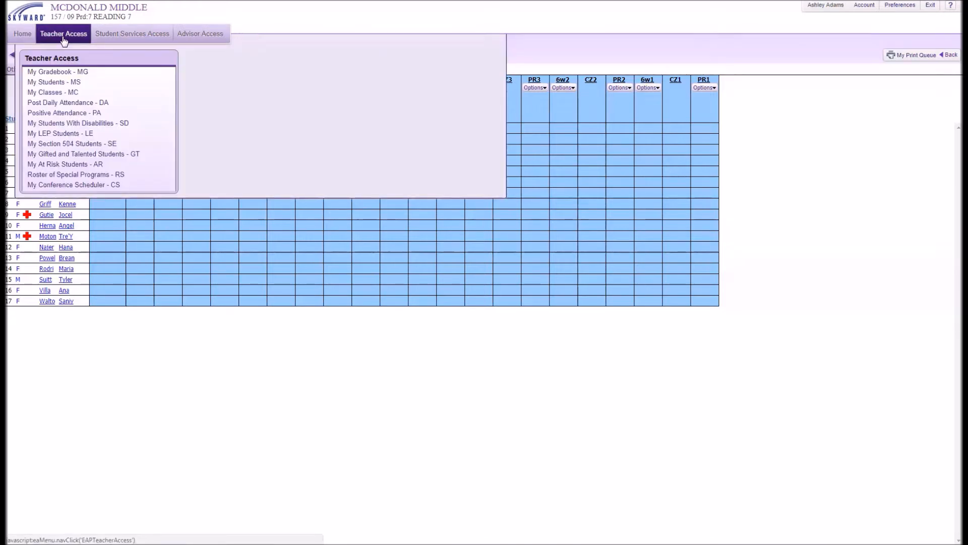
click(64, 39)
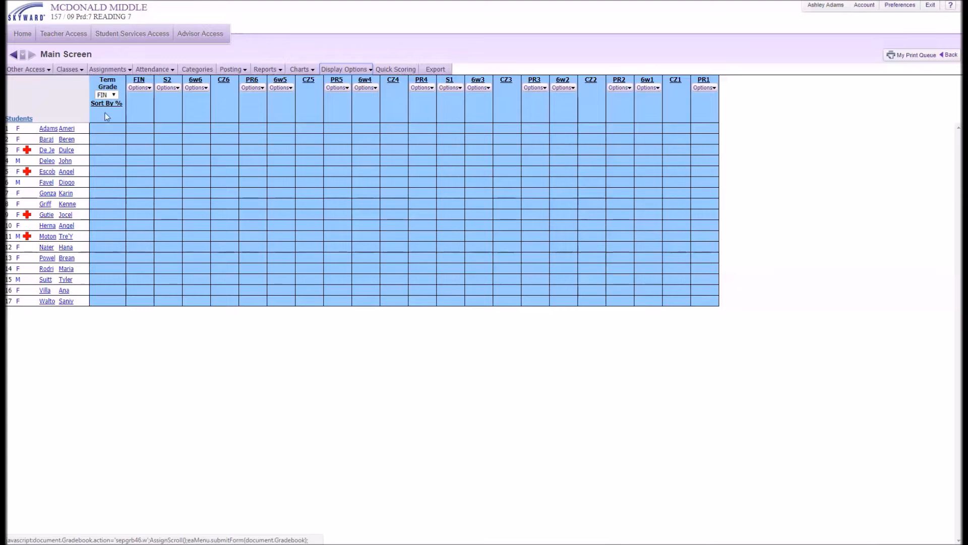
click(113, 95)
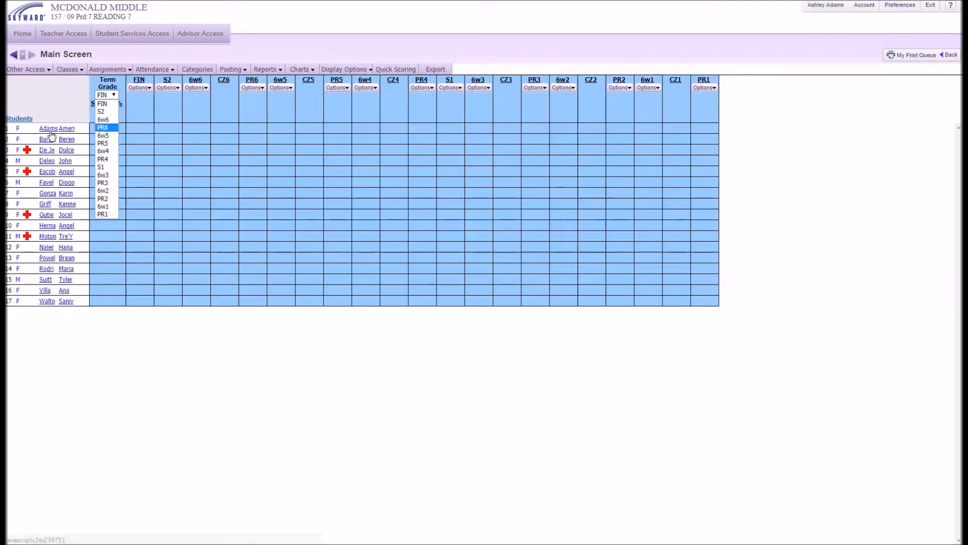
click(134, 120)
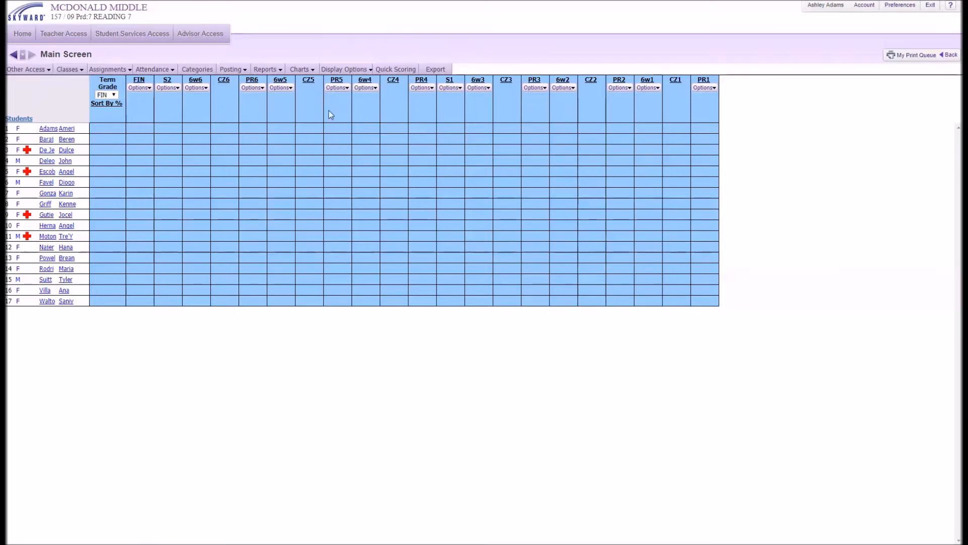
Limit the displayed assignments and grade periods to Progress Report 1 and 1st 6 Weeks, and save the grade period display
click(352, 70)
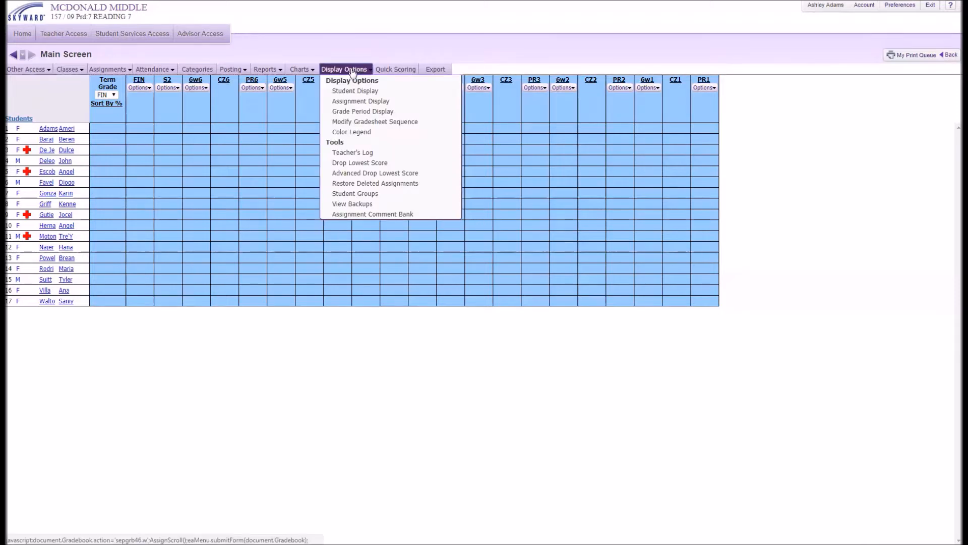
click(352, 112)
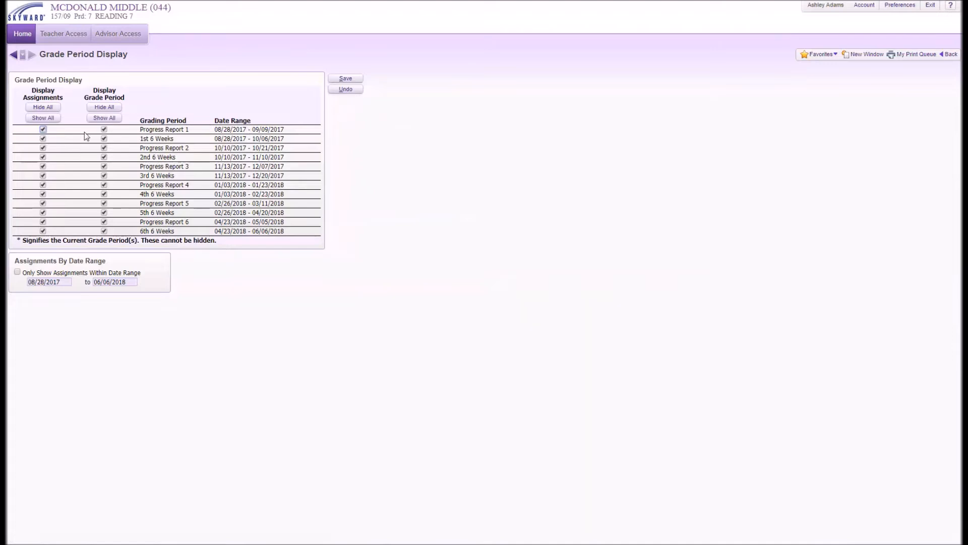
click(52, 109)
click(103, 108)
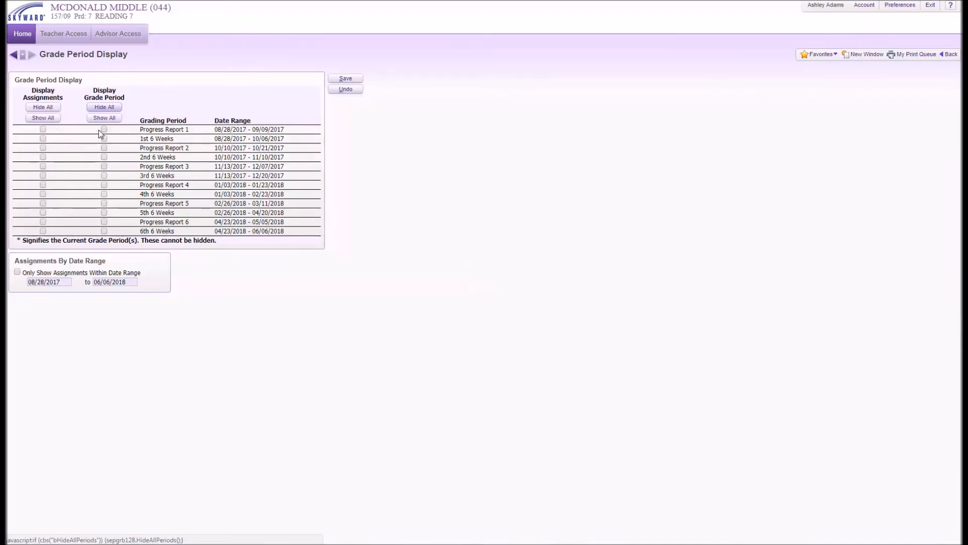
click(43, 129)
click(42, 138)
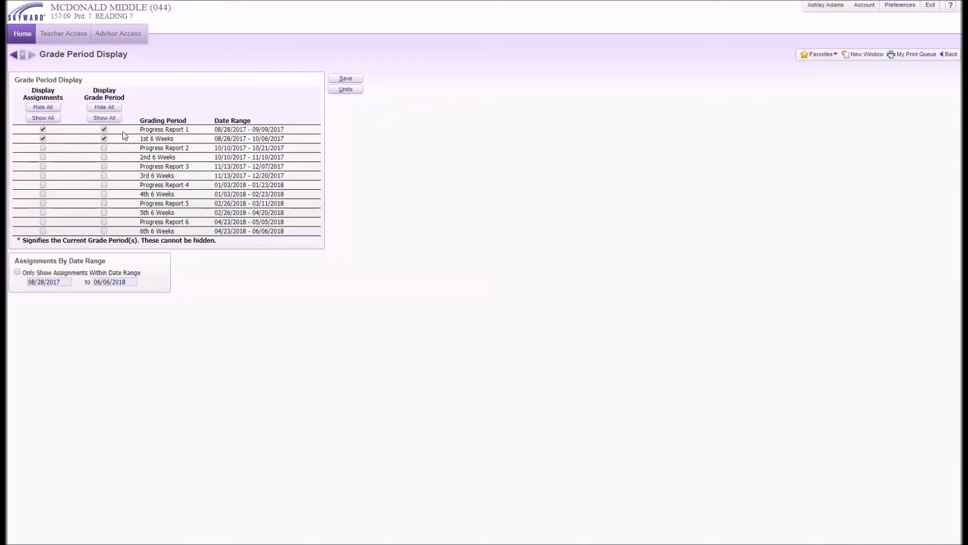
click(351, 80)
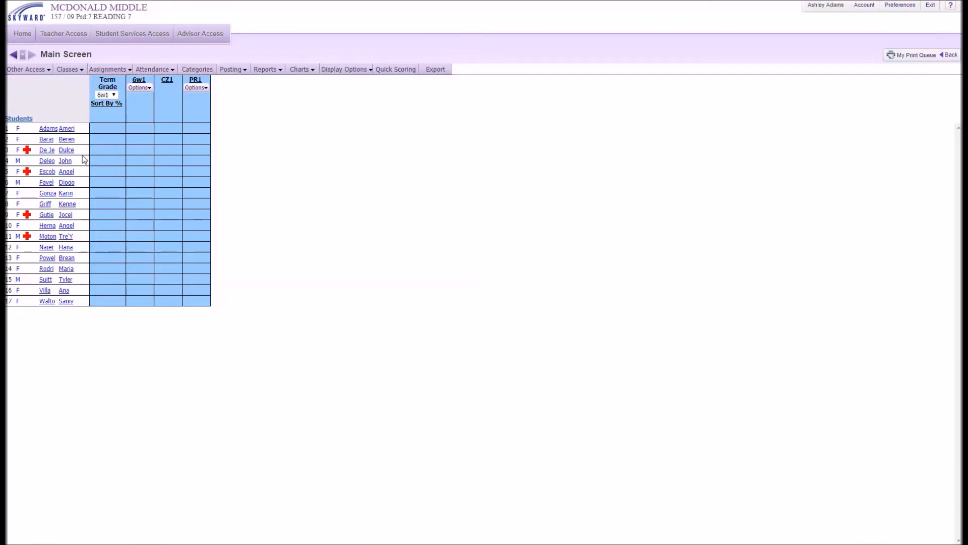
Open the first listed student's profile and view the gradebook as Family Access displays it
click(20, 132)
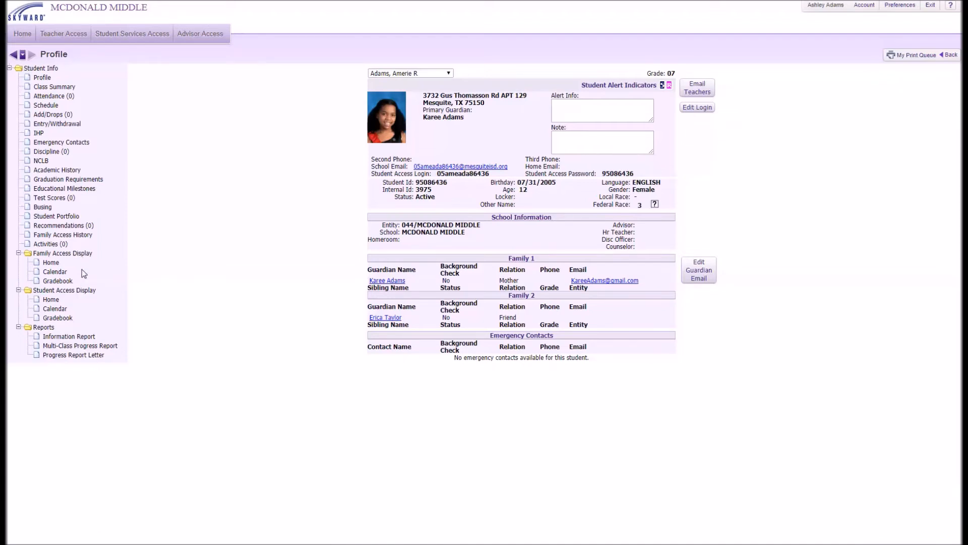
click(57, 281)
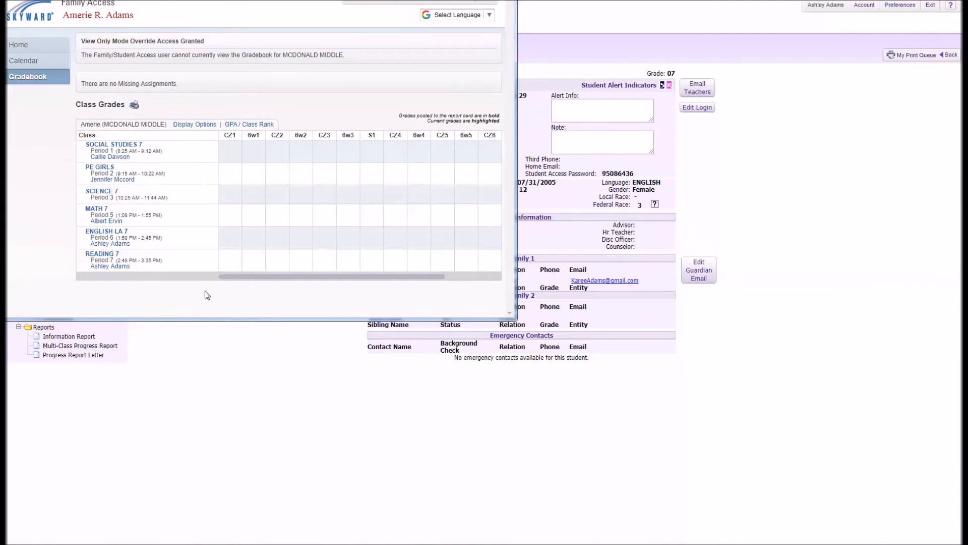
Return to the gradebook and save a student display of full, grouped Last, First names sorted by Gradesheet Sequence
click(488, 2)
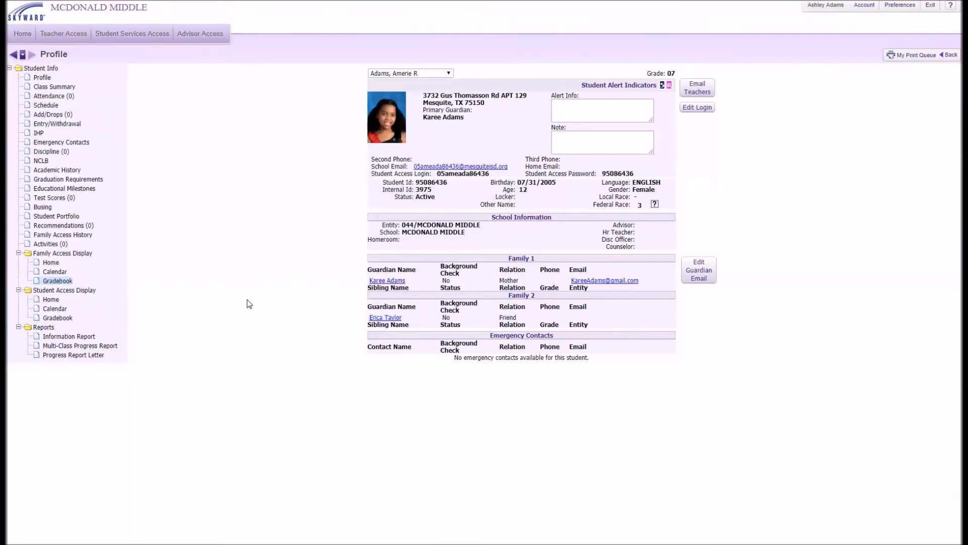
click(14, 55)
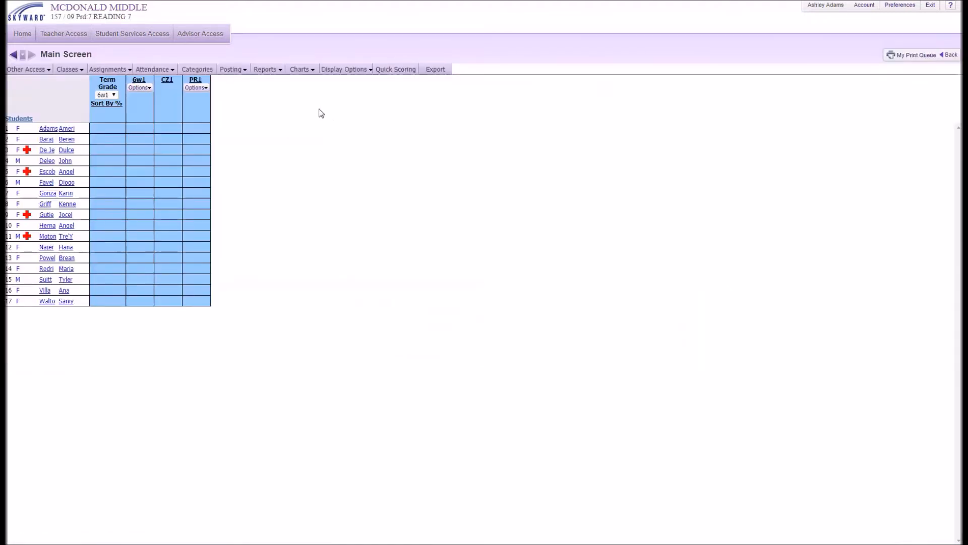
click(345, 69)
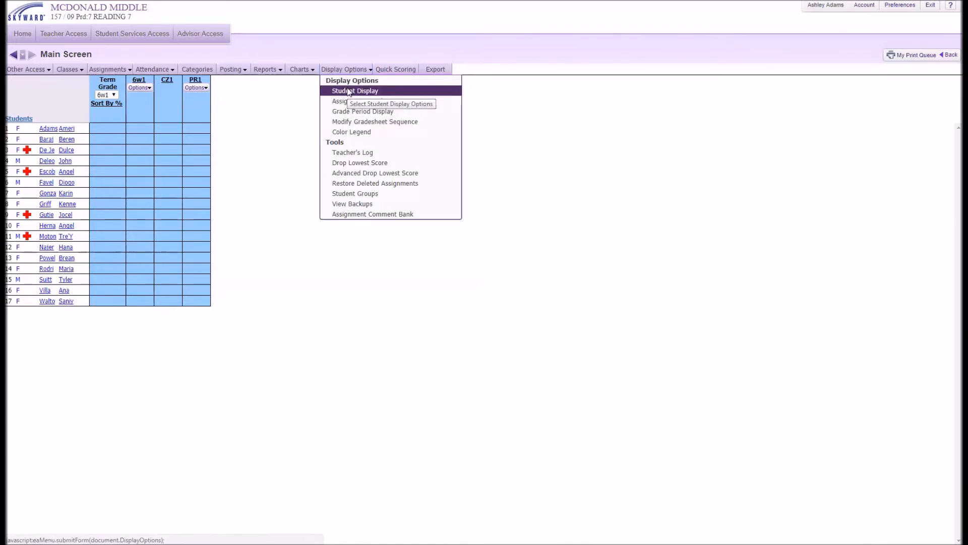
click(350, 91)
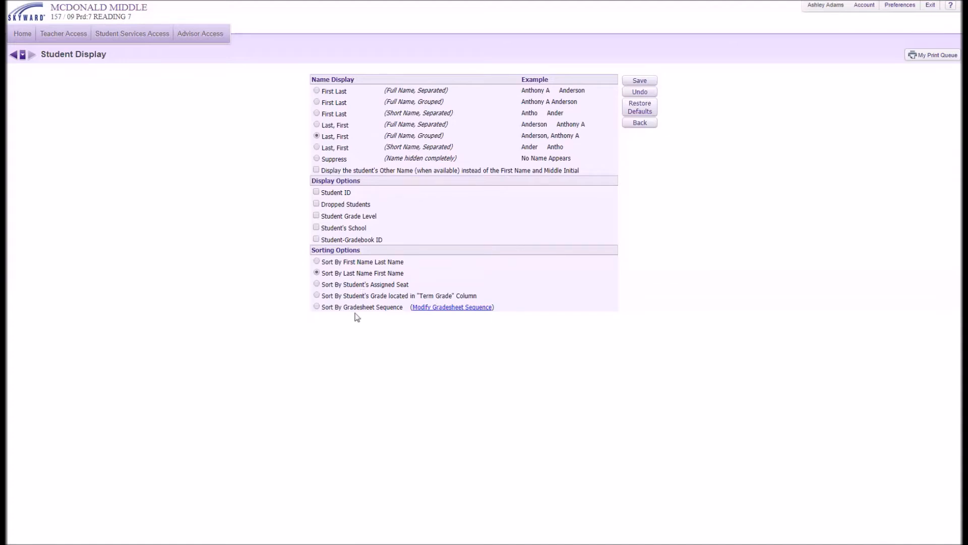
click(449, 309)
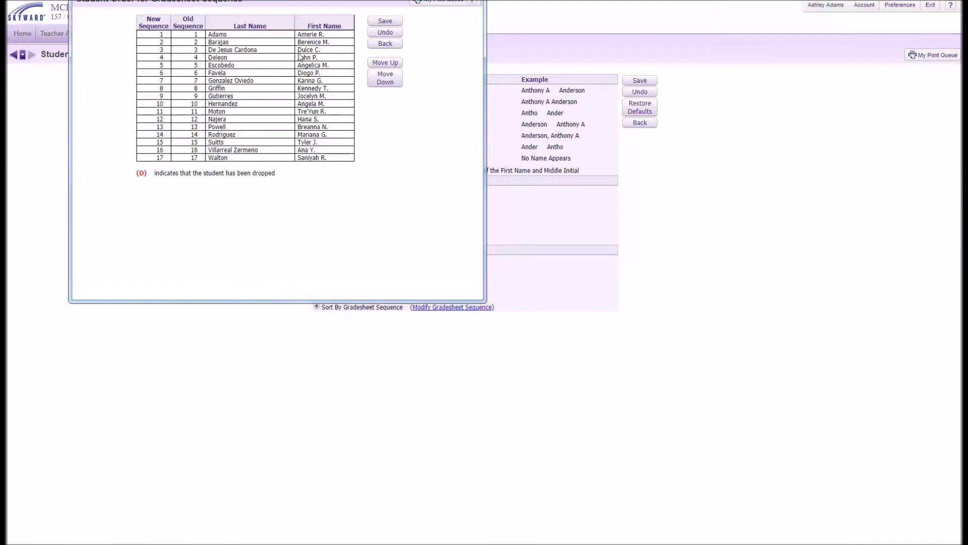
click(391, 21)
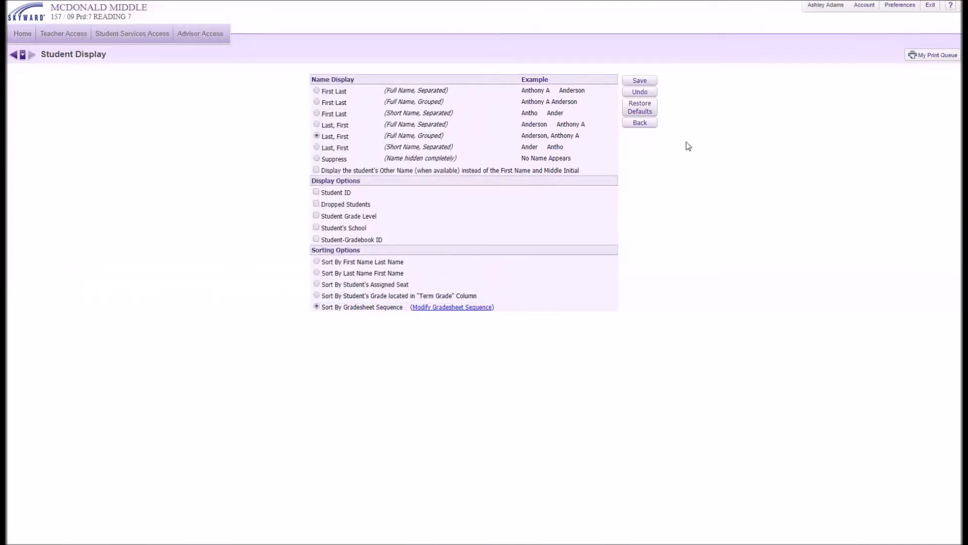
click(649, 81)
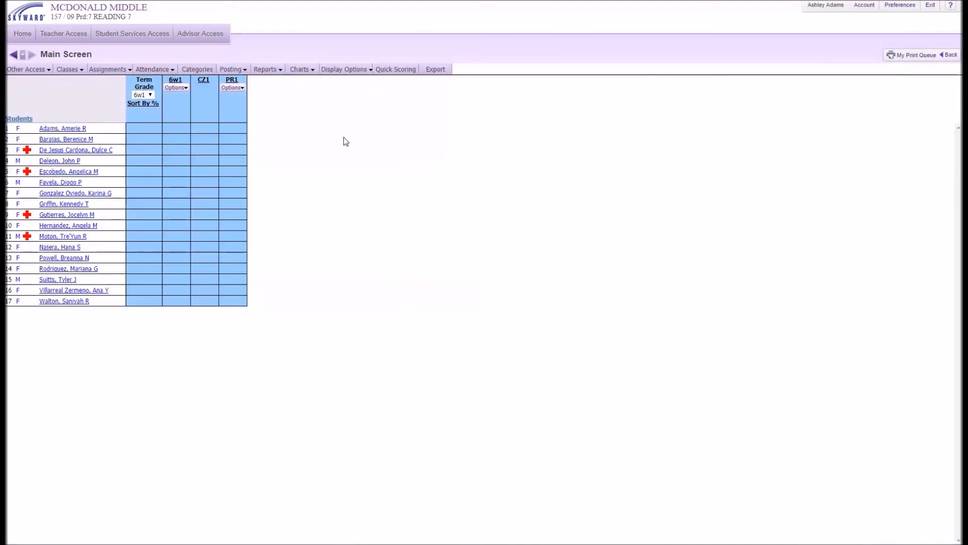
Open the assignment display options and sort assignments by Category
click(346, 69)
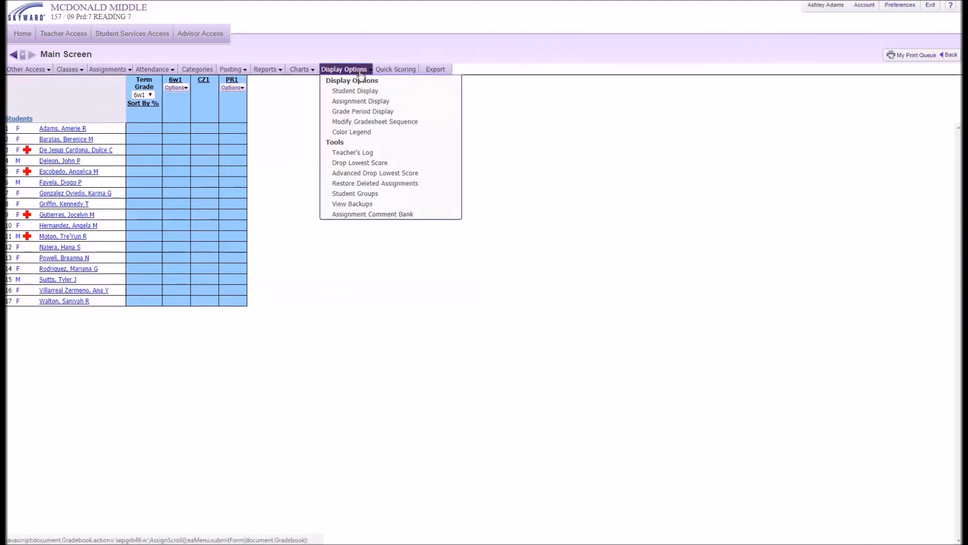
click(355, 103)
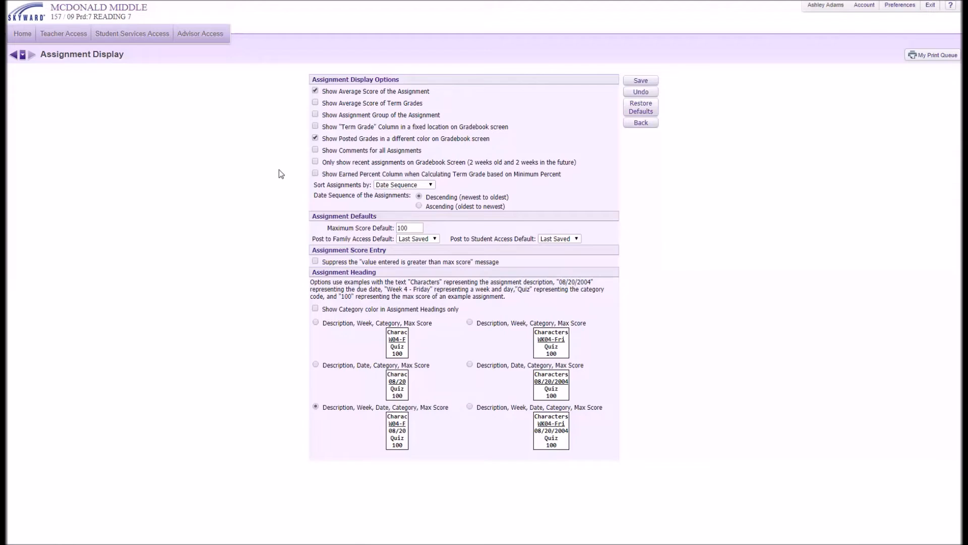
click(433, 186)
click(399, 199)
Default posting to Family Access and Student Access to Yes, use the full-date Description, Date, Category, Max Score heading, and save
click(435, 239)
click(421, 255)
click(578, 239)
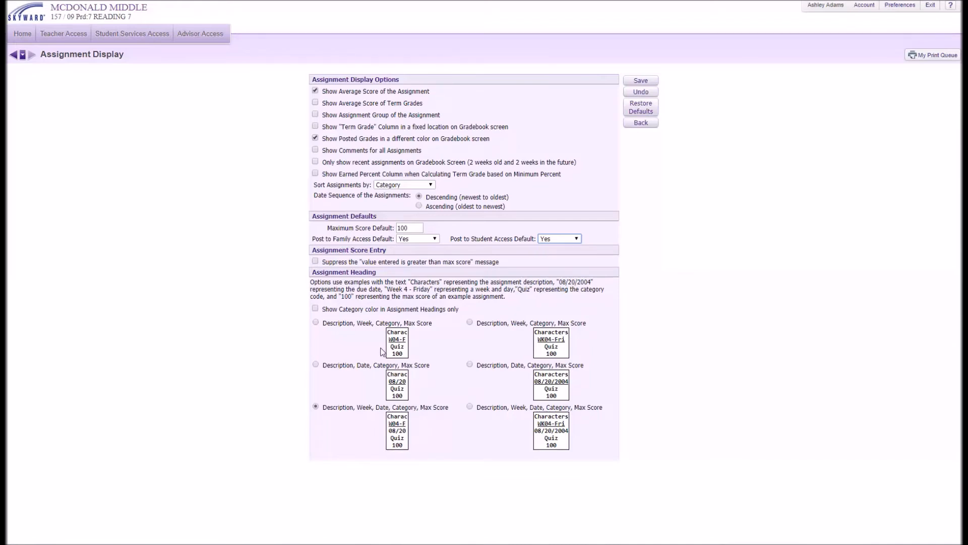
click(469, 364)
click(641, 80)
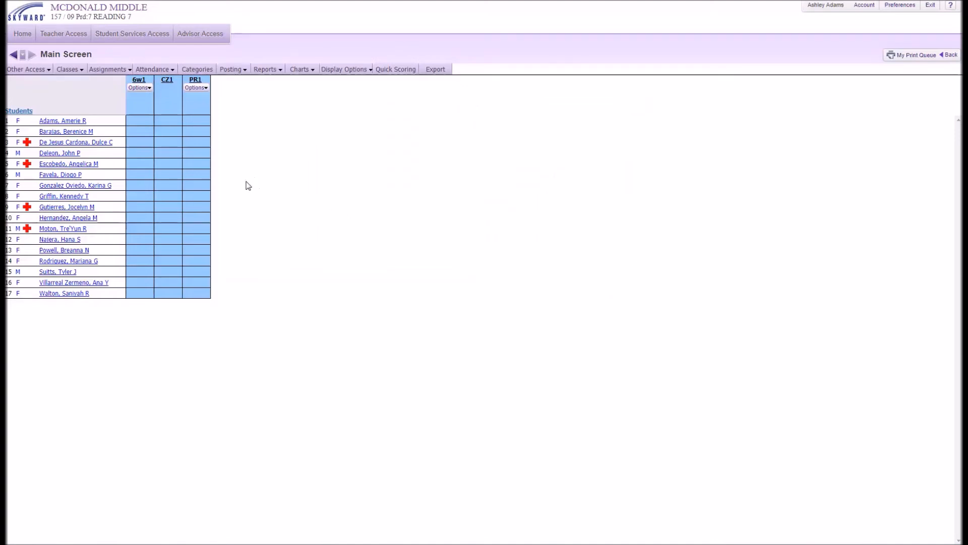
Add a new assignment in the Daily grades category with the description "Assignment #1"
click(107, 72)
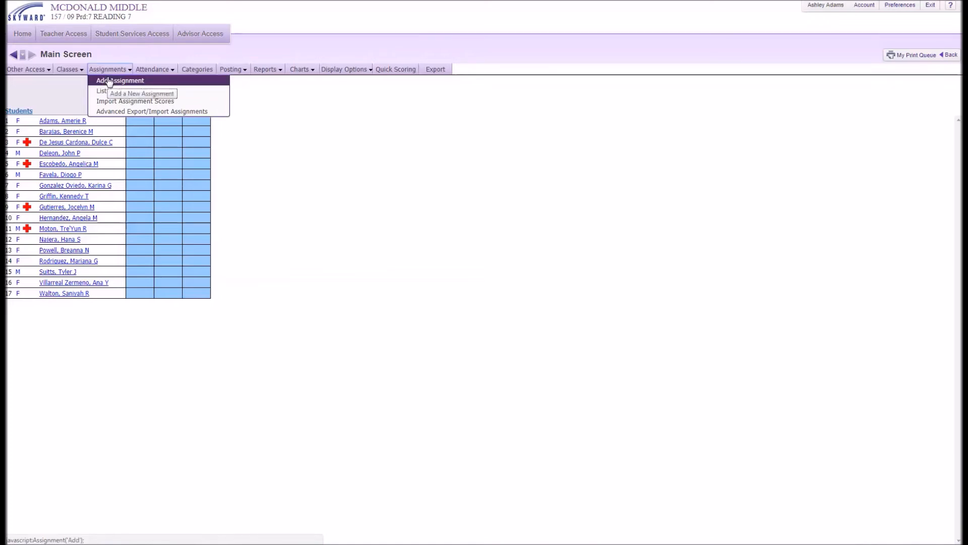
click(109, 81)
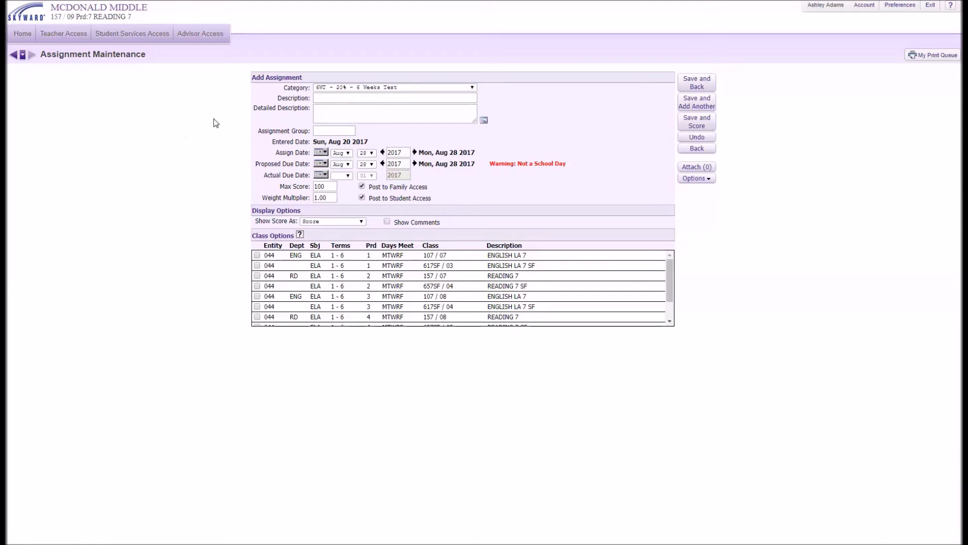
click(473, 89)
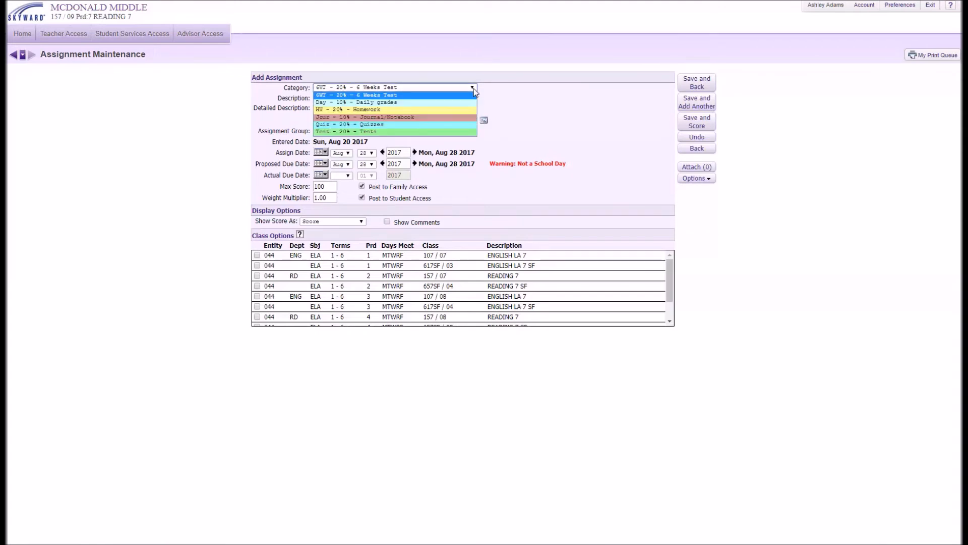
click(453, 103)
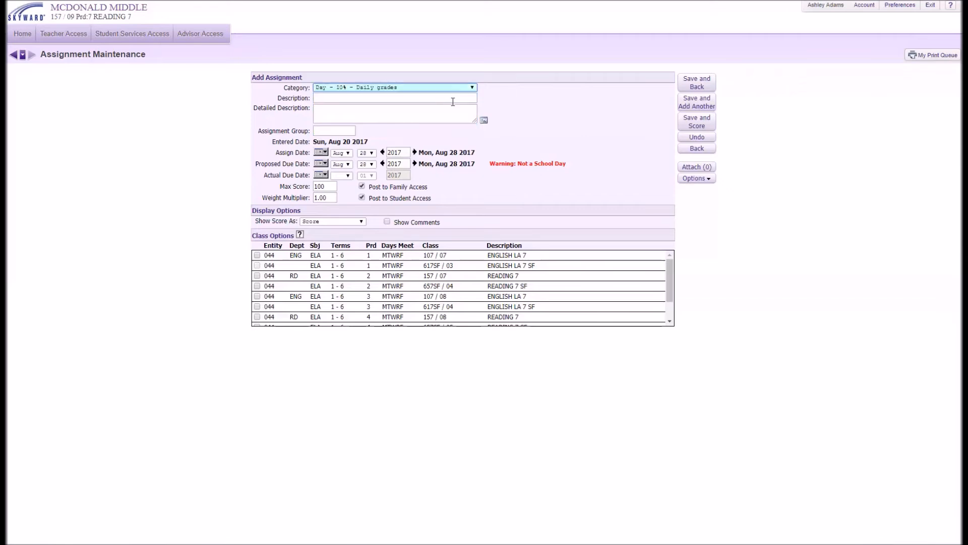
click(383, 99)
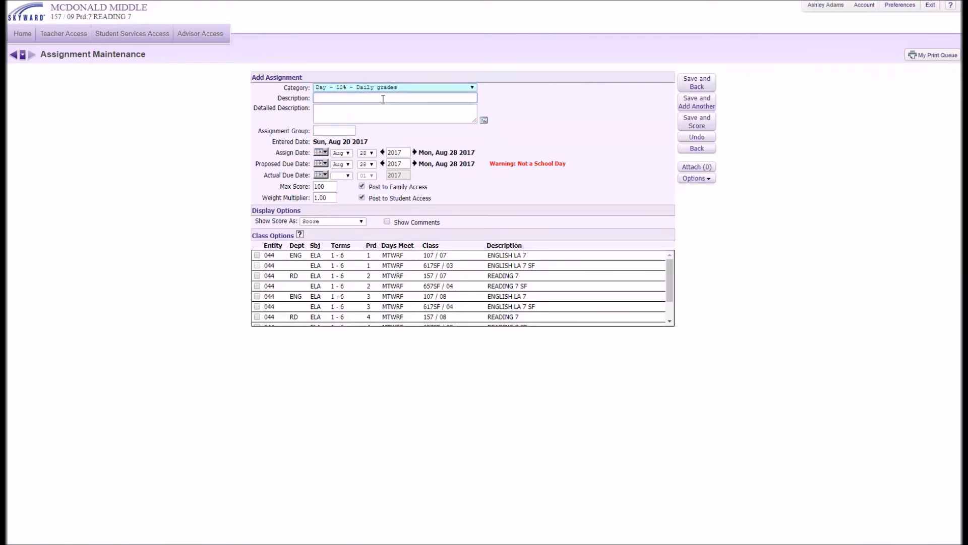
text(Assignment #1)
Fill in the assignment's detailed description as "This is where I can typer more detail"
click(383, 116)
text(This is where I can typr more detail)
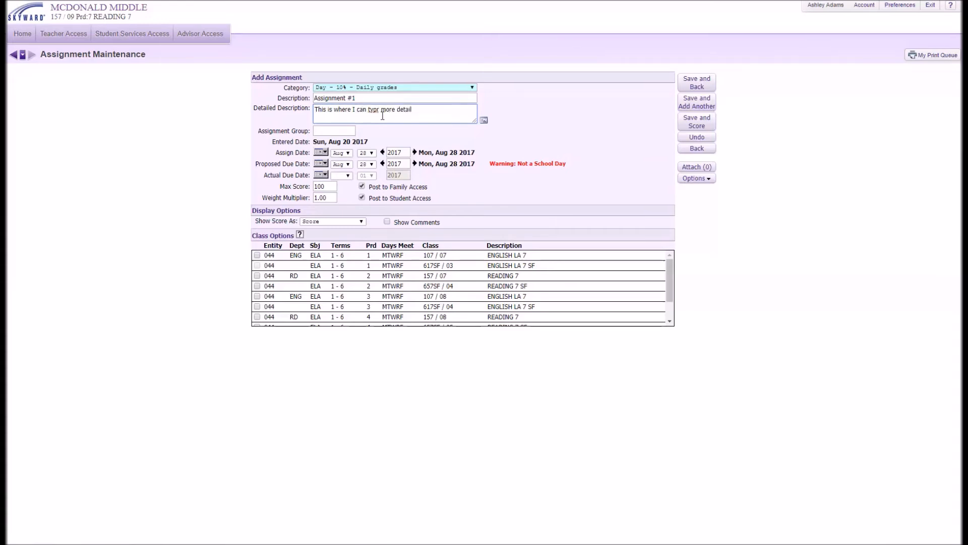
key(Left)
text(e)
key(Return)
key(BackSpace)
Keep the assign date at August 28, 2017 and set the proposed due date to August 29, 2017
drag(490, 166, 578, 167)
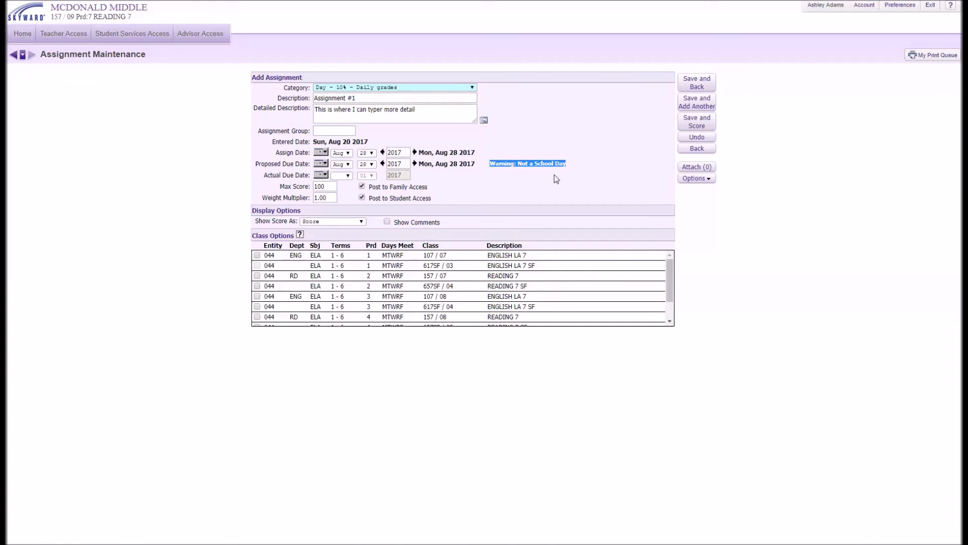
click(554, 174)
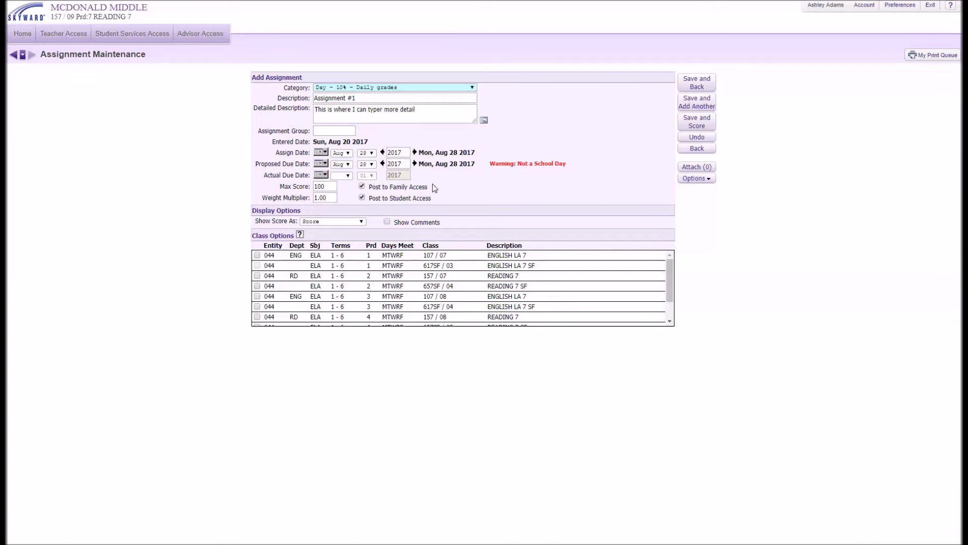
click(322, 152)
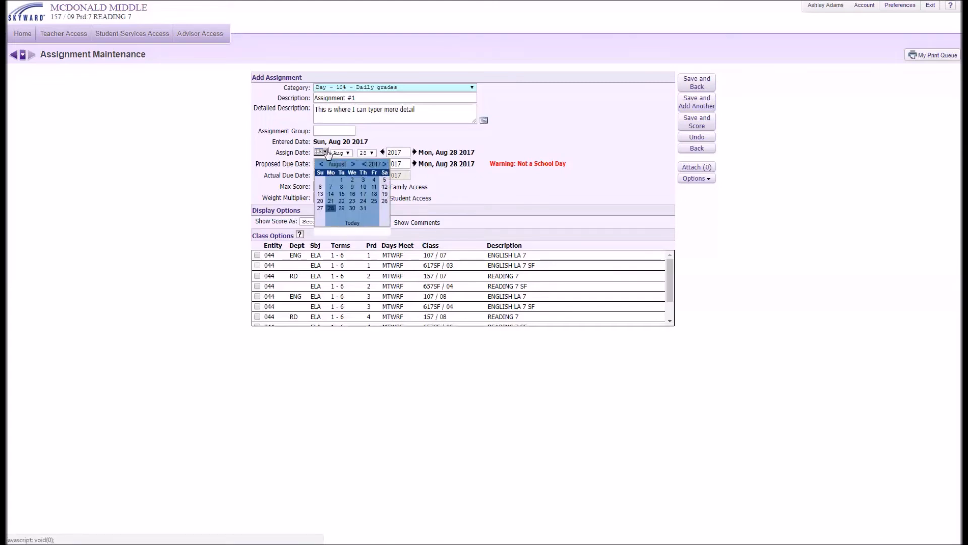
click(332, 209)
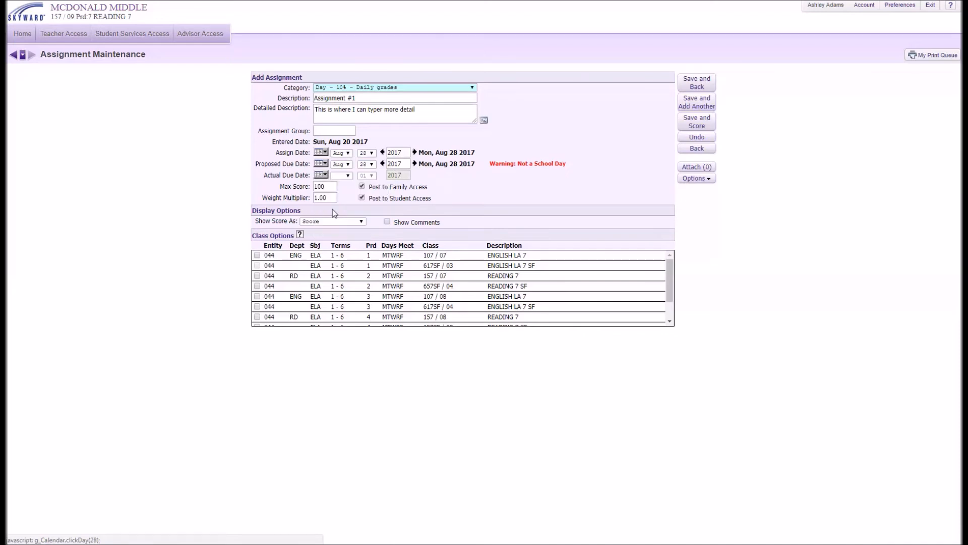
click(373, 165)
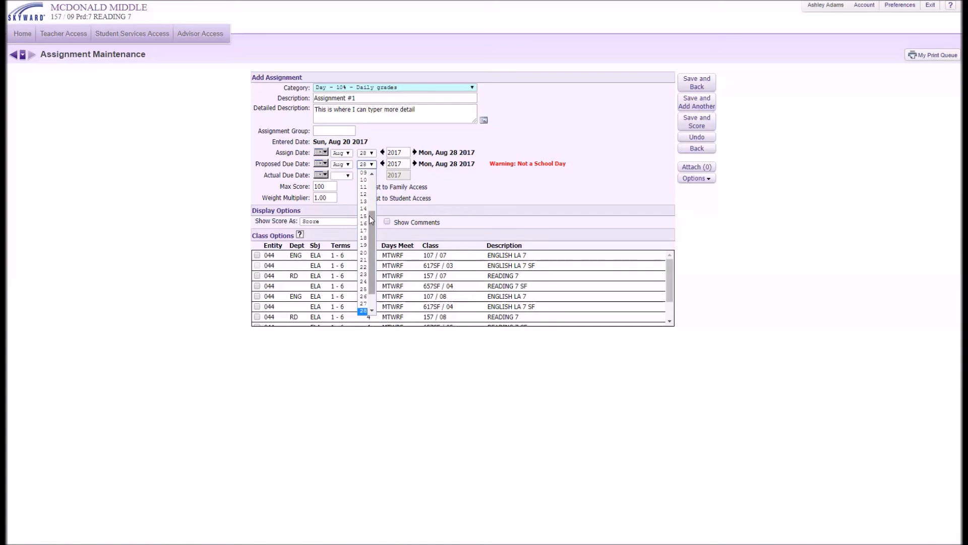
scroll(370, 222, down, 1)
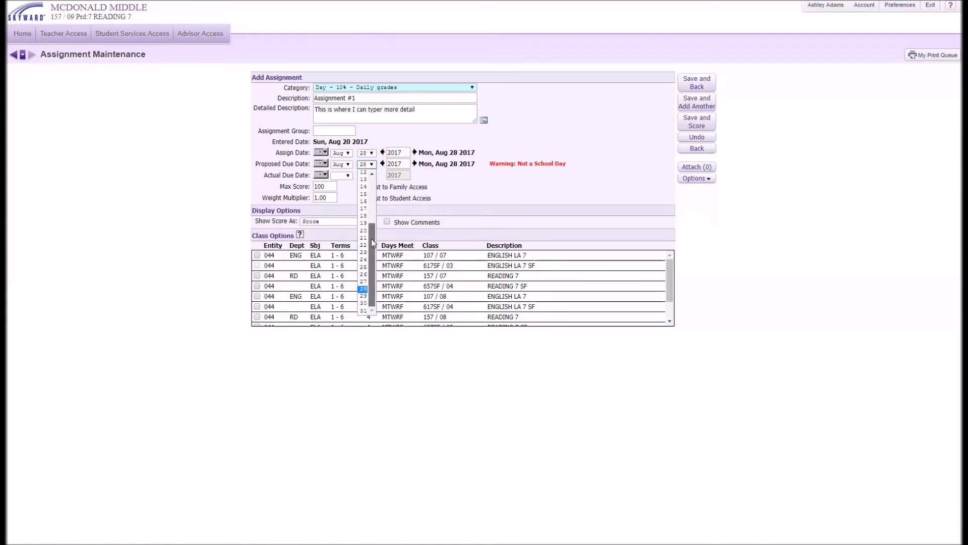
click(364, 299)
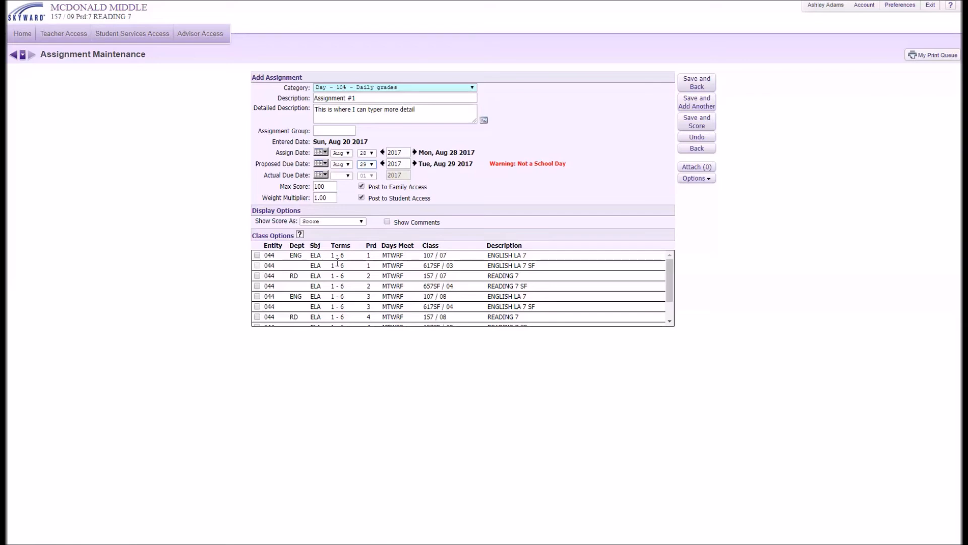
click(258, 255)
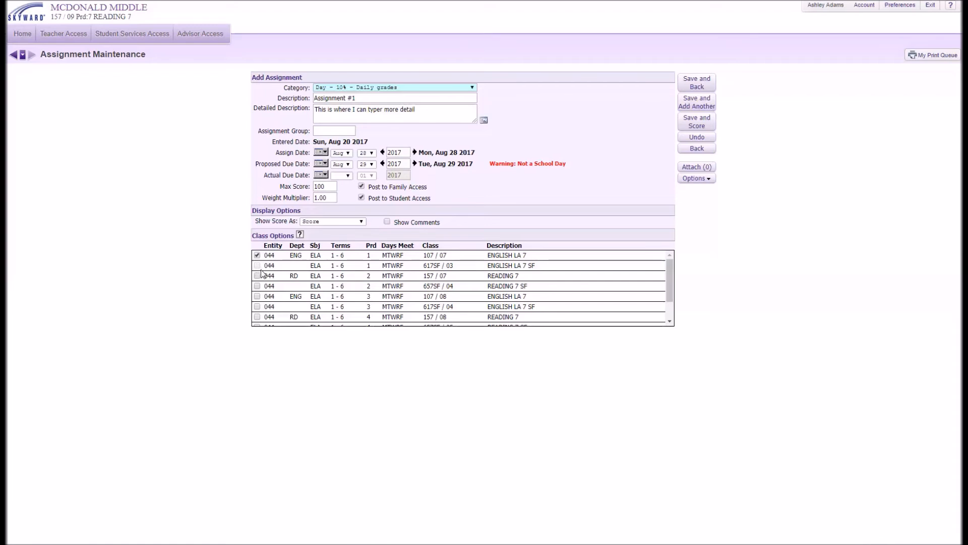
click(257, 297)
click(258, 306)
click(257, 307)
click(257, 296)
click(258, 256)
Include all Reading 7 and Reading 7 SF classes in the assignment and save it despite the non-school due date
click(257, 276)
click(257, 286)
click(257, 317)
scroll(291, 306, down, 2)
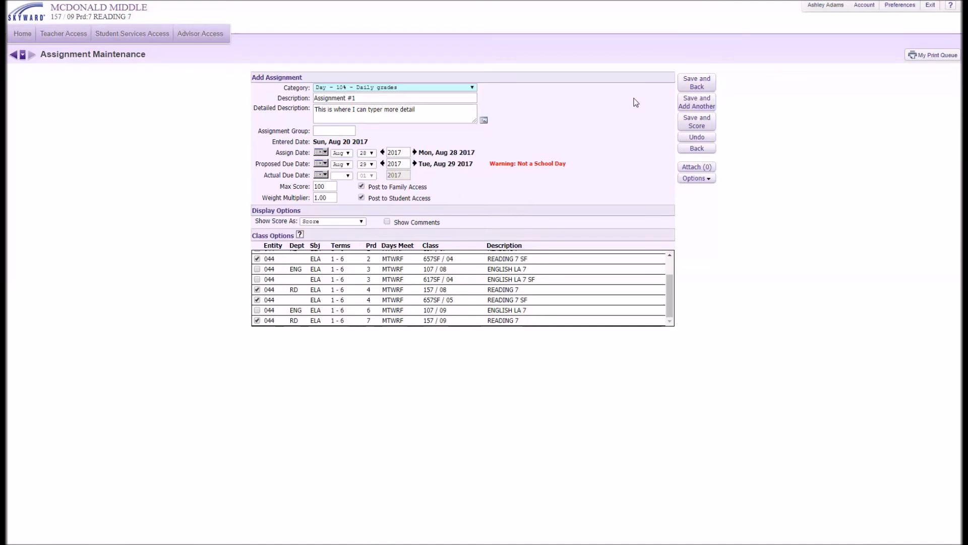
click(681, 87)
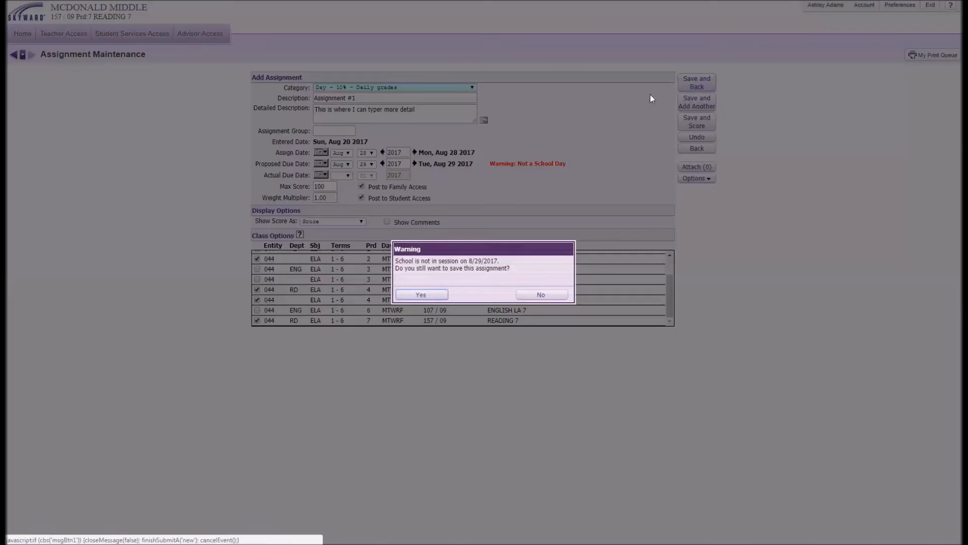
click(434, 295)
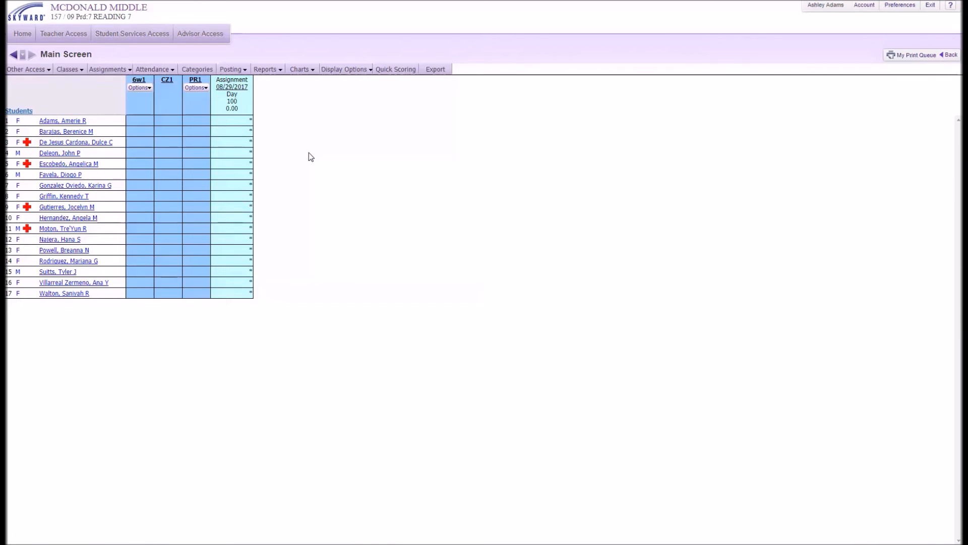
Check the class's Quick Scoring view, return to the main screen, and open score entry for Assignment #1
click(396, 71)
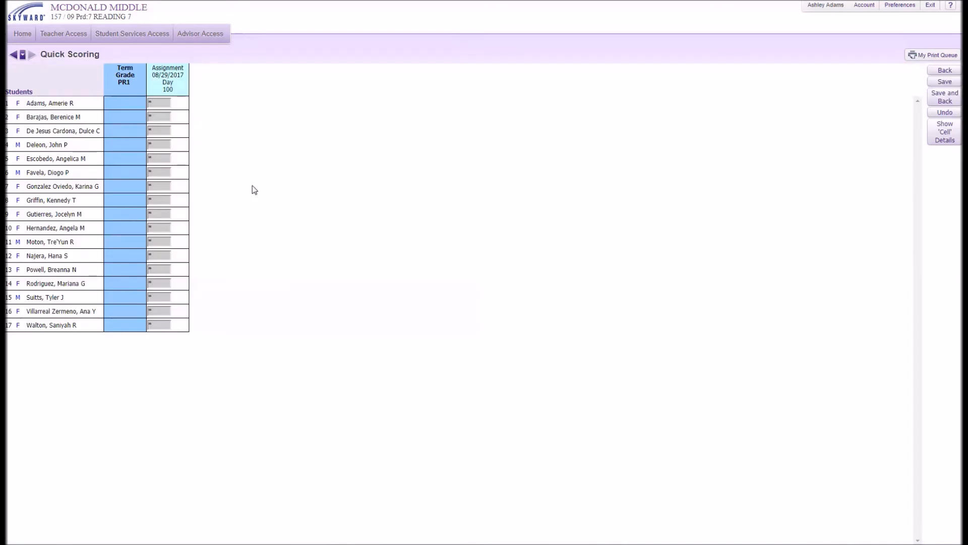
click(13, 54)
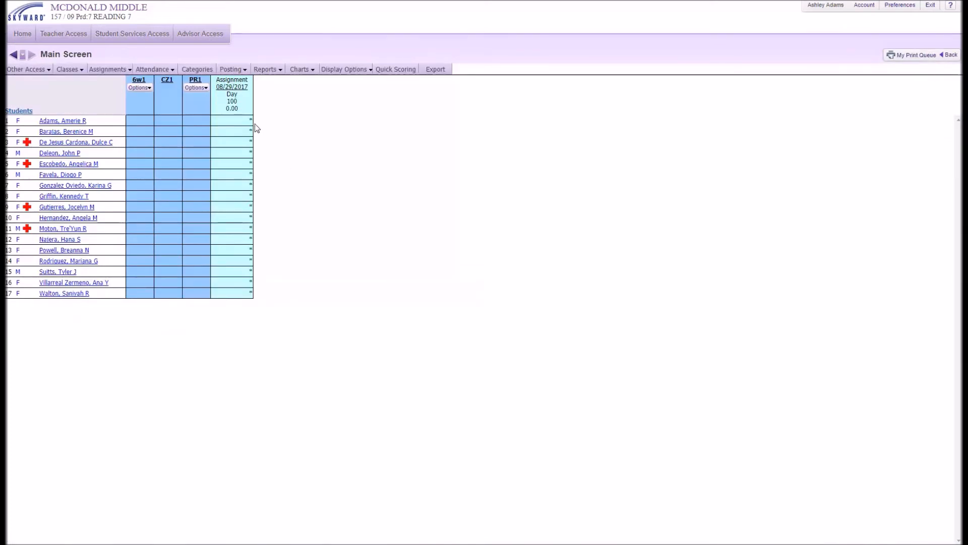
click(250, 121)
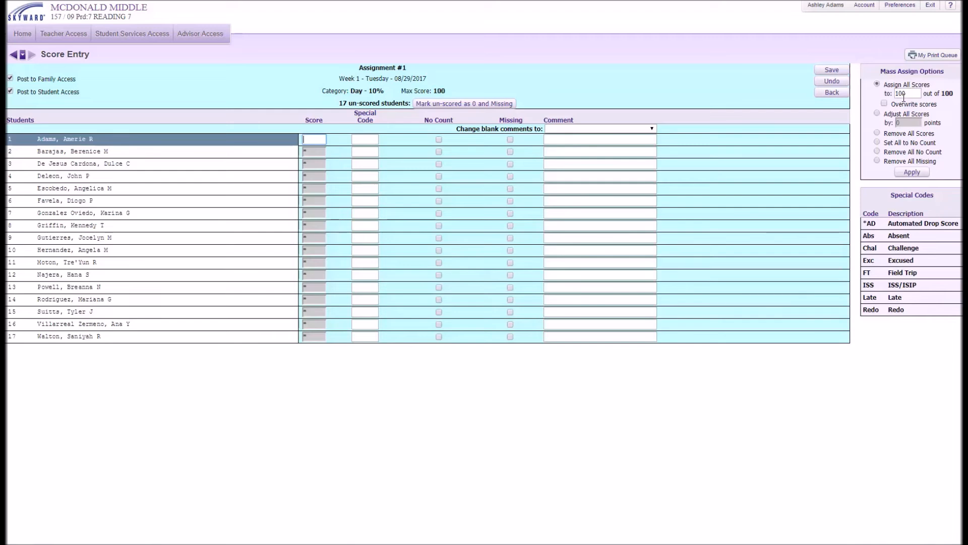
Mass-assign a score of 100 to every student for Assignment #1, and remove all the scores again
click(912, 174)
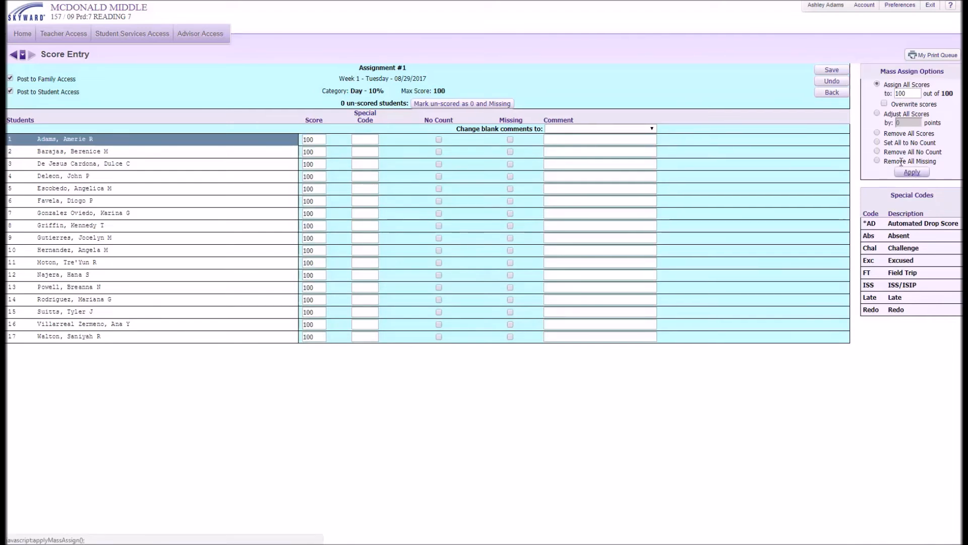
click(879, 134)
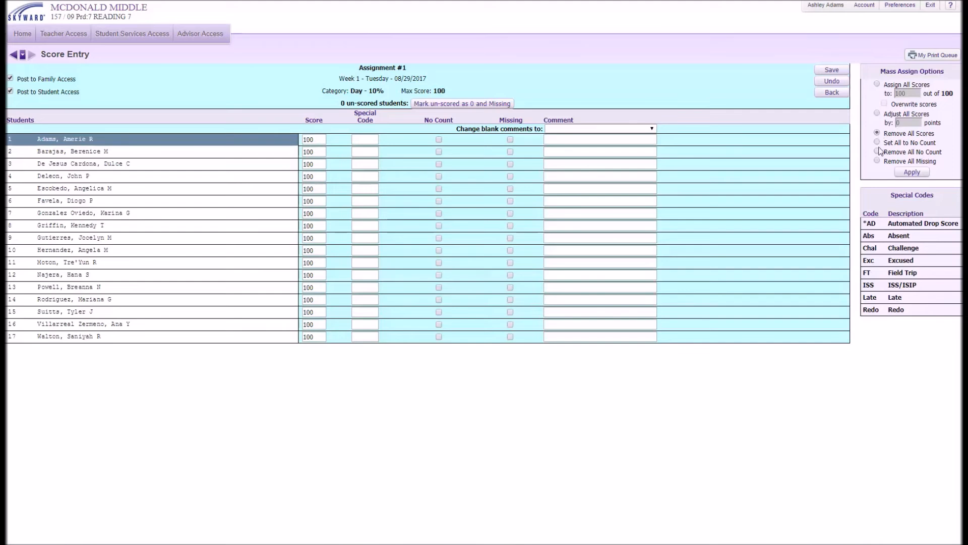
click(910, 173)
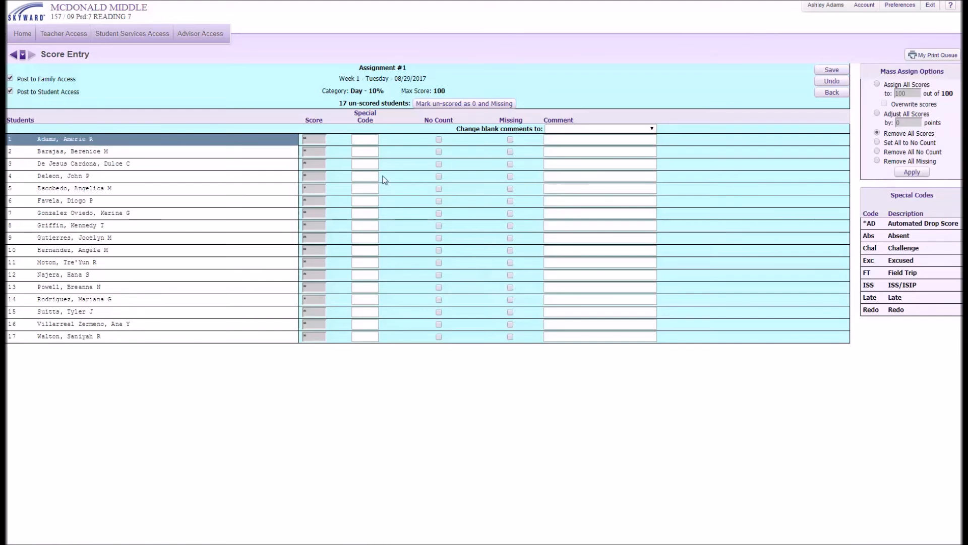
Enter Assignment #1 scores of 97, 97, 95, 85 and 75 for the first five students
click(305, 139)
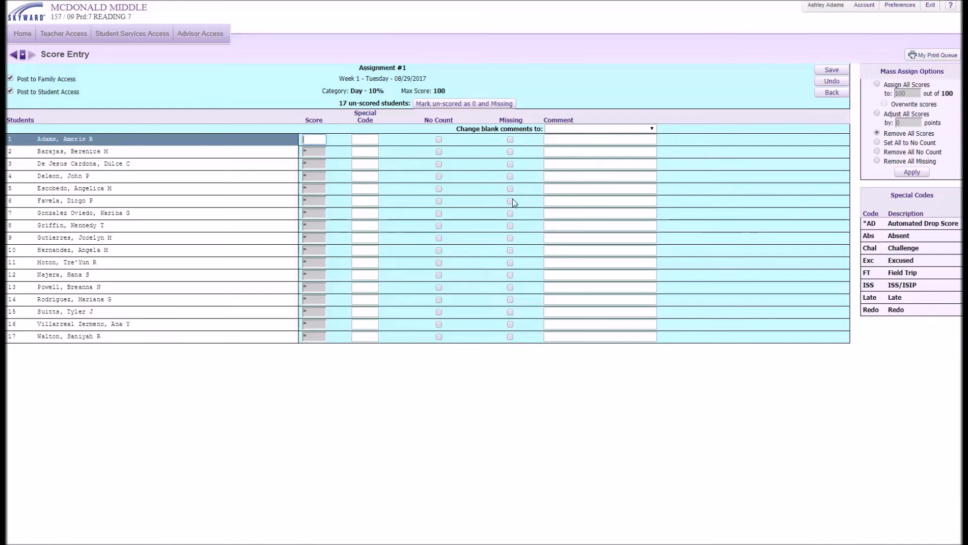
text(970)
key(Return)
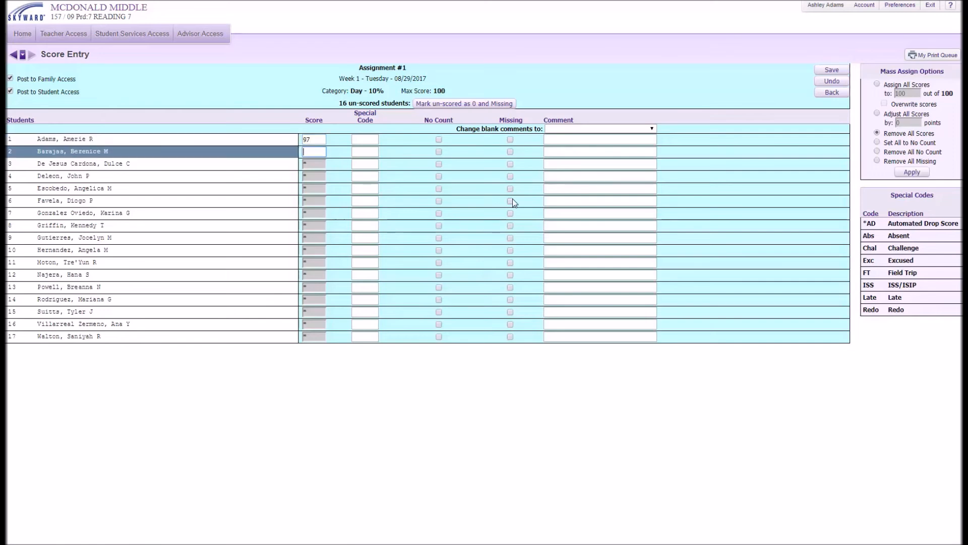
text(97)
key(Return)
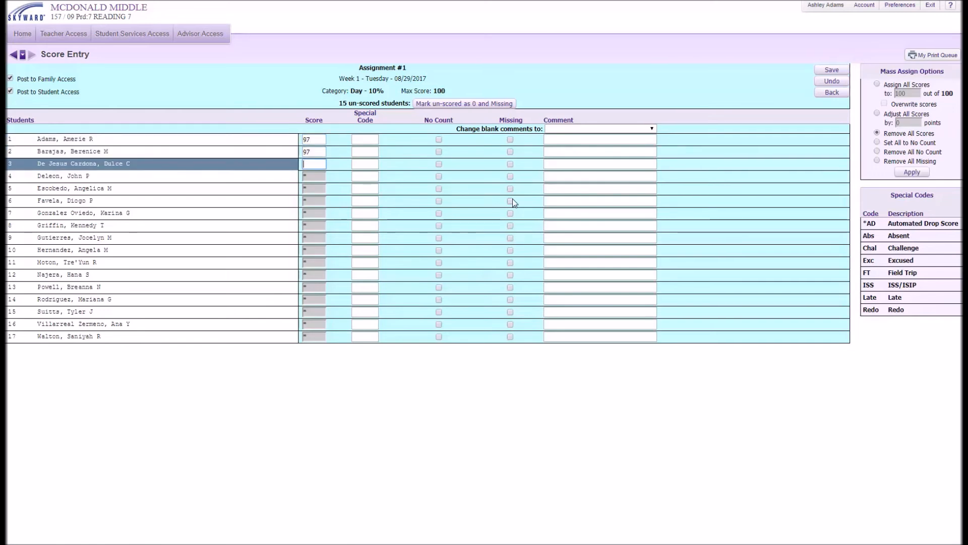
text(95)
key(Return)
text(85)
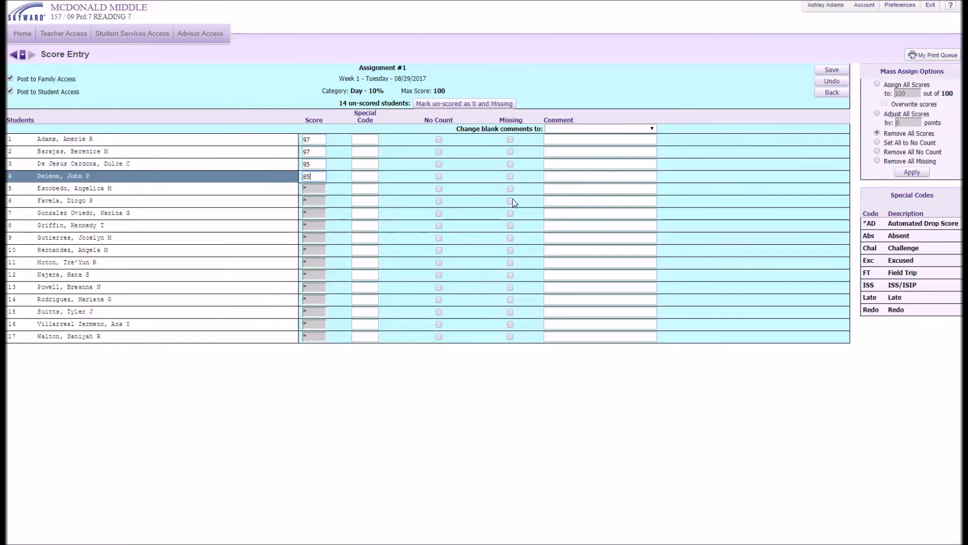
key(Return)
text(75)
key(Return)
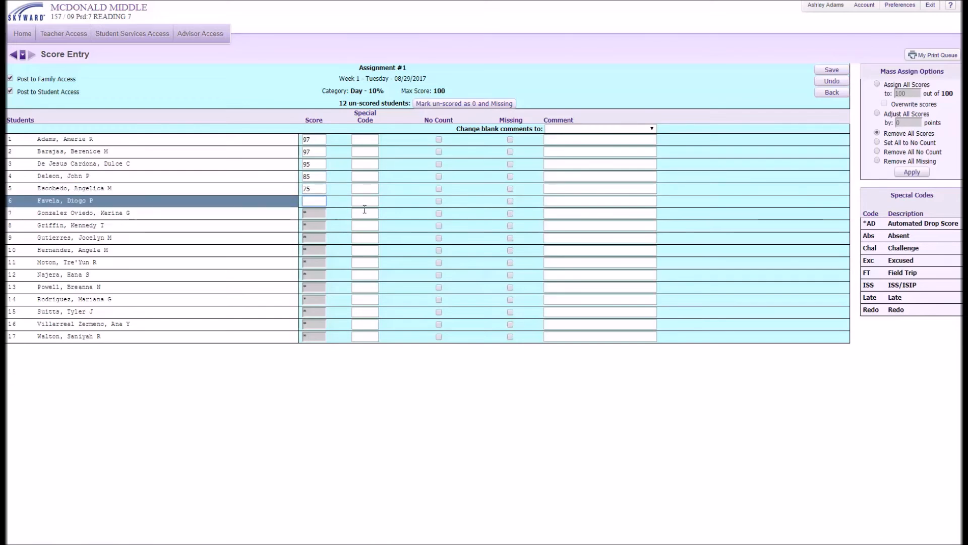
Mark the sixth student No Count and the seventh Missing, and add the comment "comment" for the eighth student
click(439, 201)
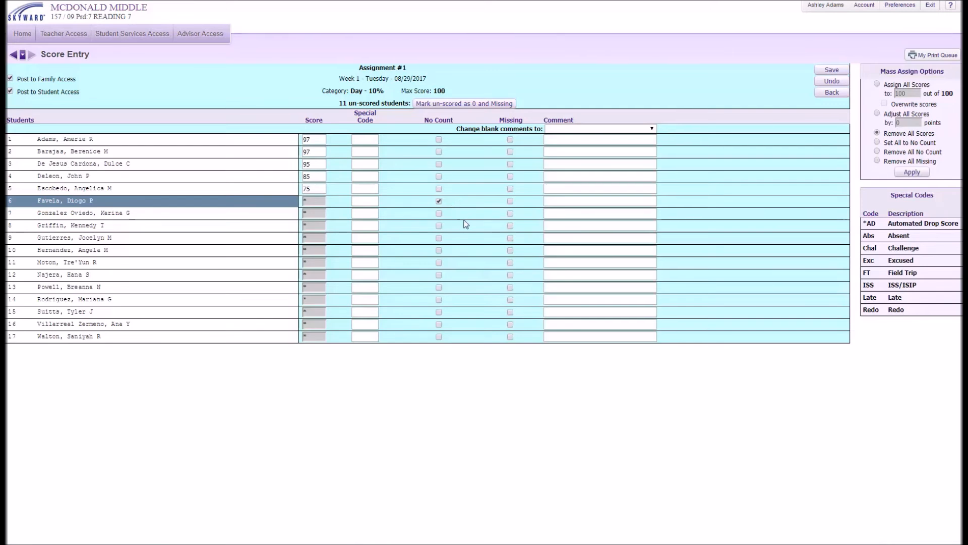
click(510, 214)
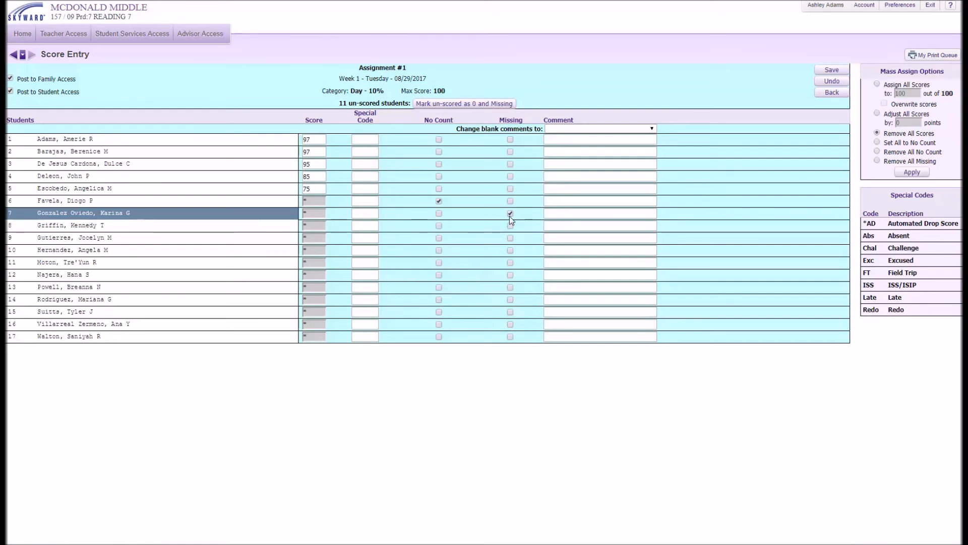
click(552, 226)
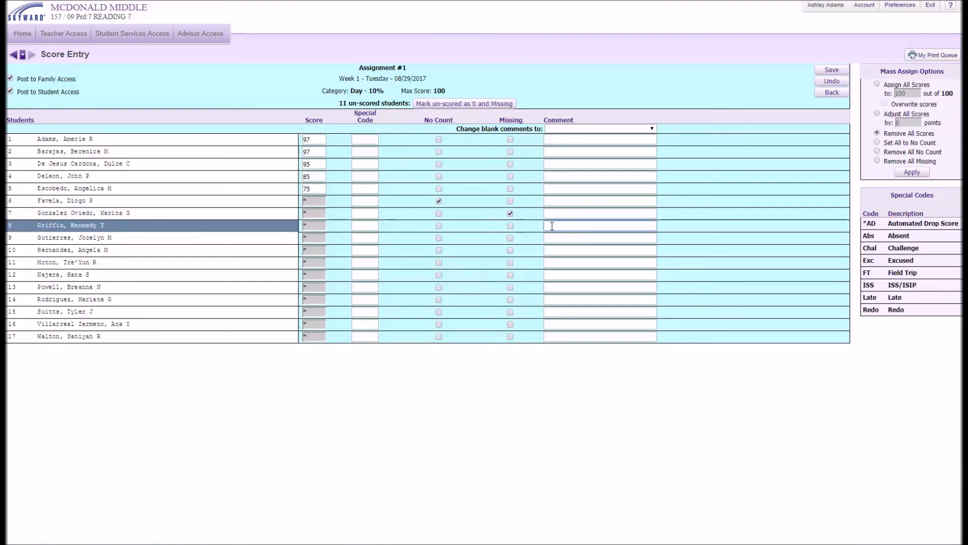
text(comment)
Assign the special code Chal to the tenth student and Exc to the eleventh student
click(372, 237)
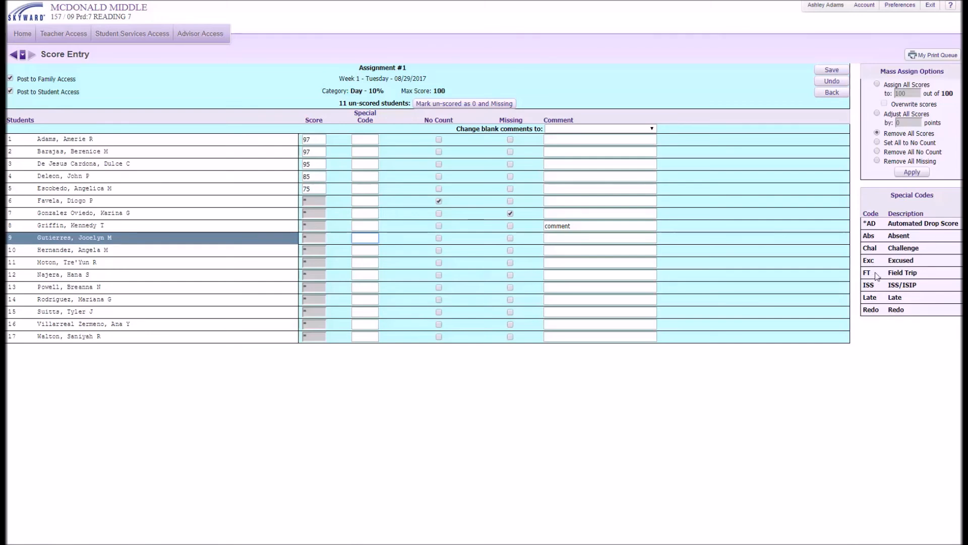
click(369, 250)
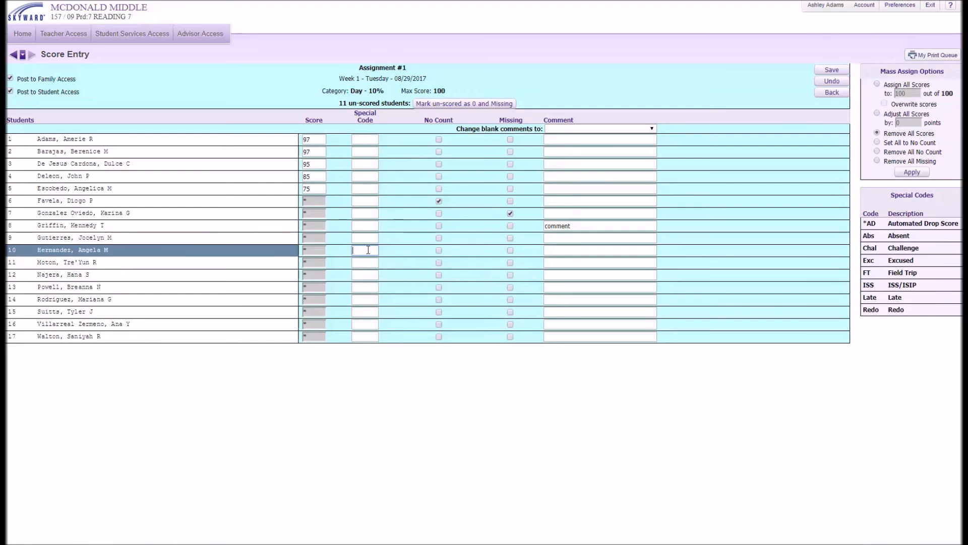
text(Chal)
key(Return)
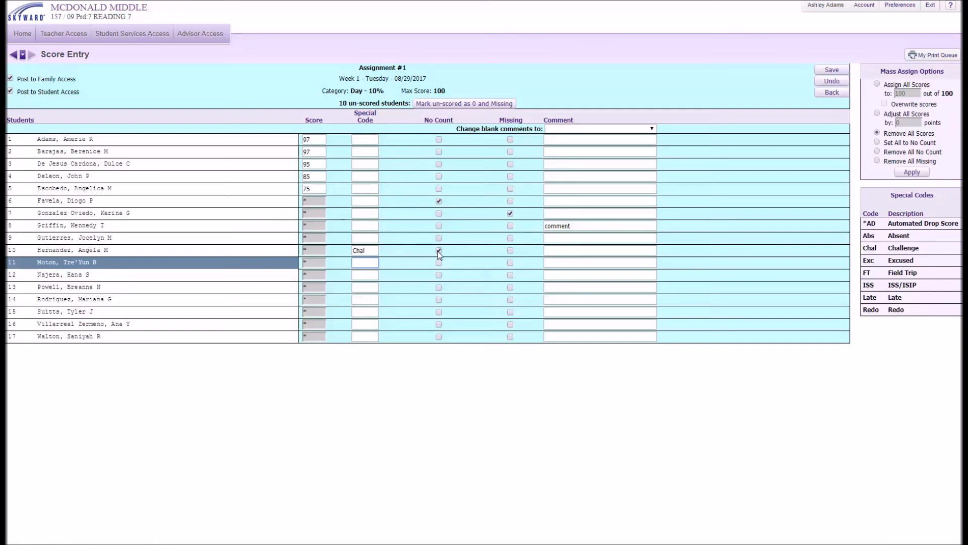
text(exc)
Assign the special codes Abs, FT and Redo to the twelfth, thirteenth and fourteenth students, and save the scores
click(374, 275)
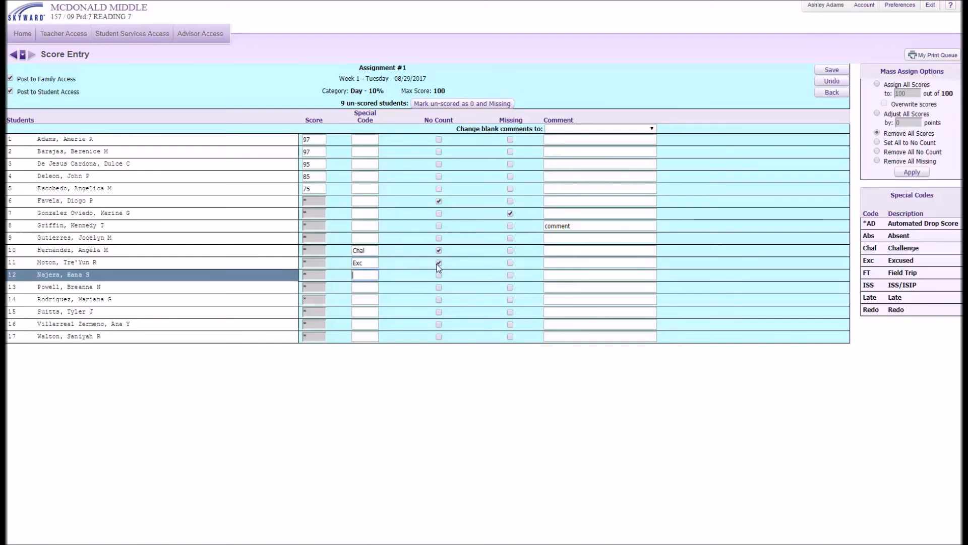
text(abs)
key(Return)
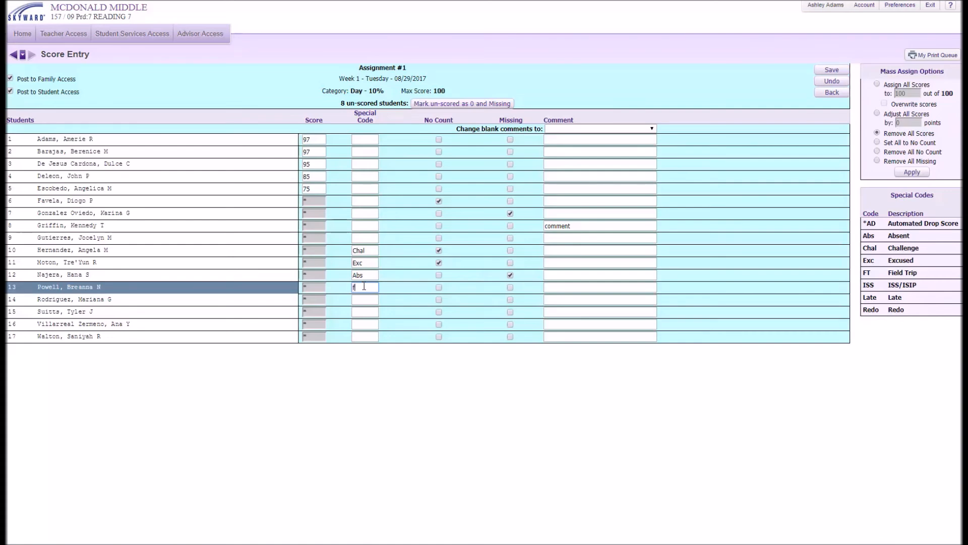
click(365, 298)
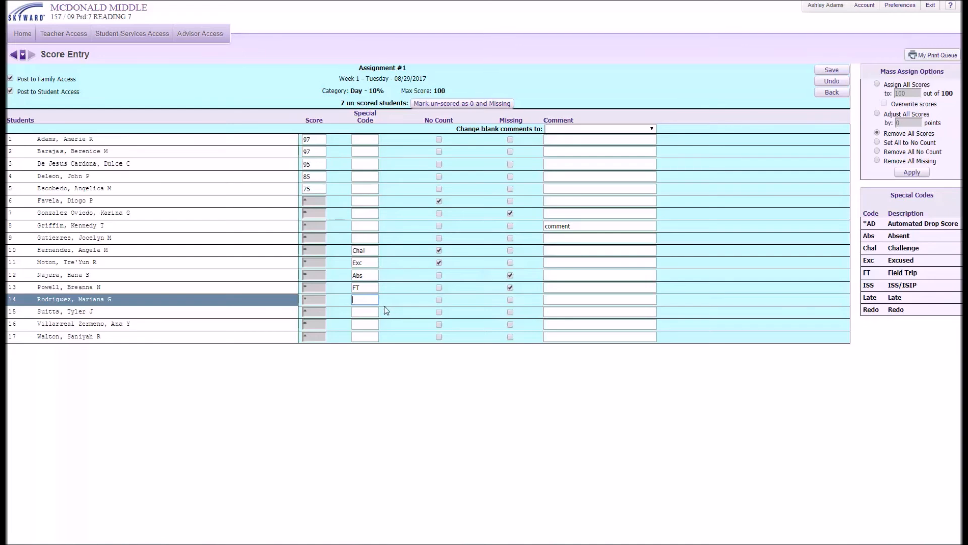
text(redo)
click(398, 353)
click(827, 71)
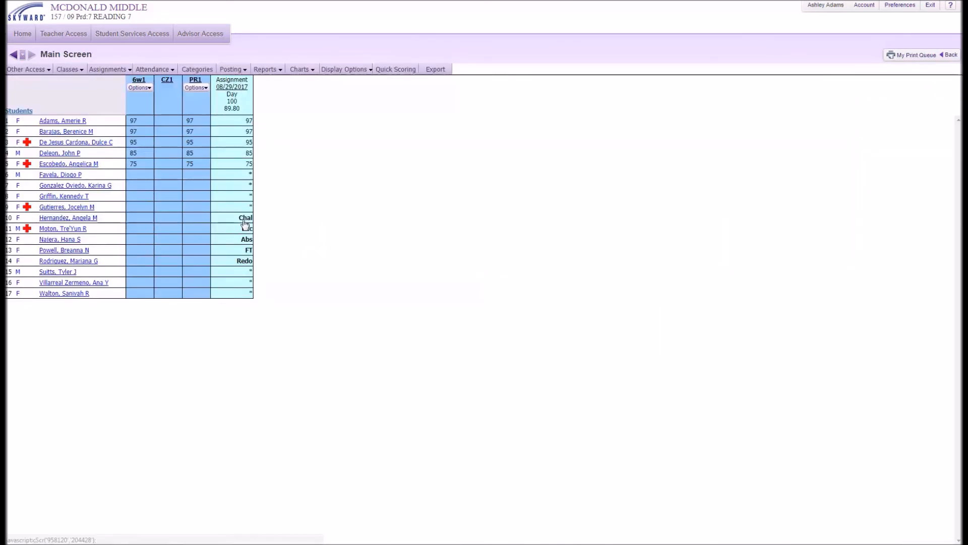
Open citizenship grade entry for CZ1 and default all blank grades to A
mouse_move(245, 223)
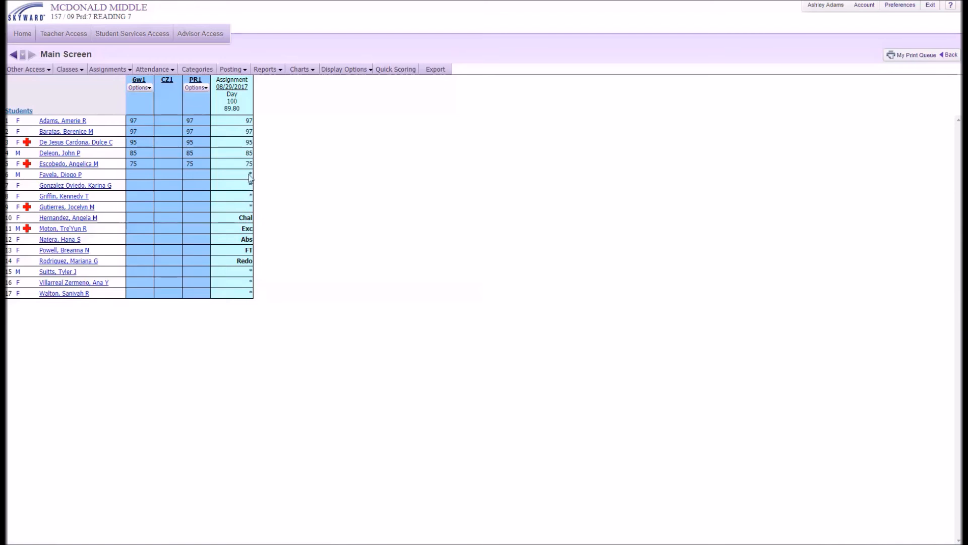
mouse_move(251, 177)
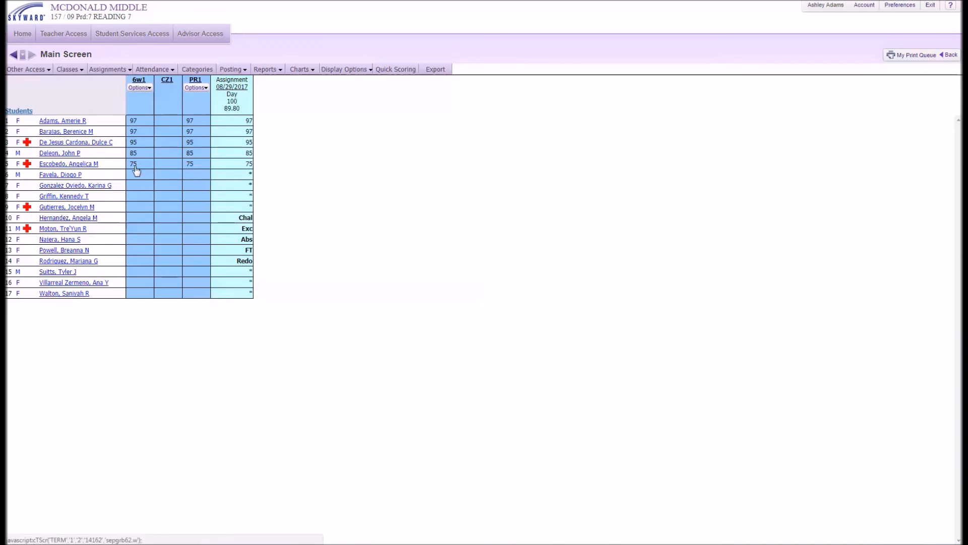
click(169, 125)
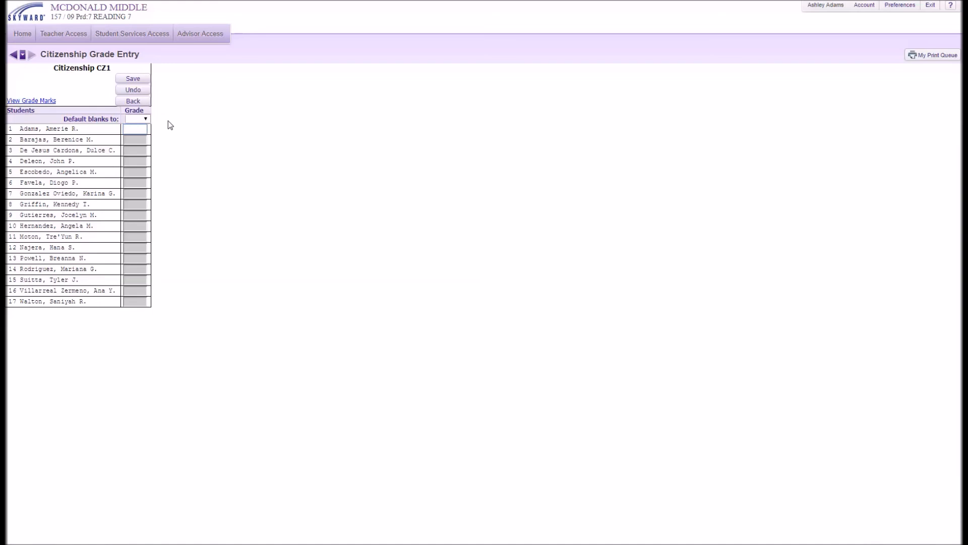
click(146, 120)
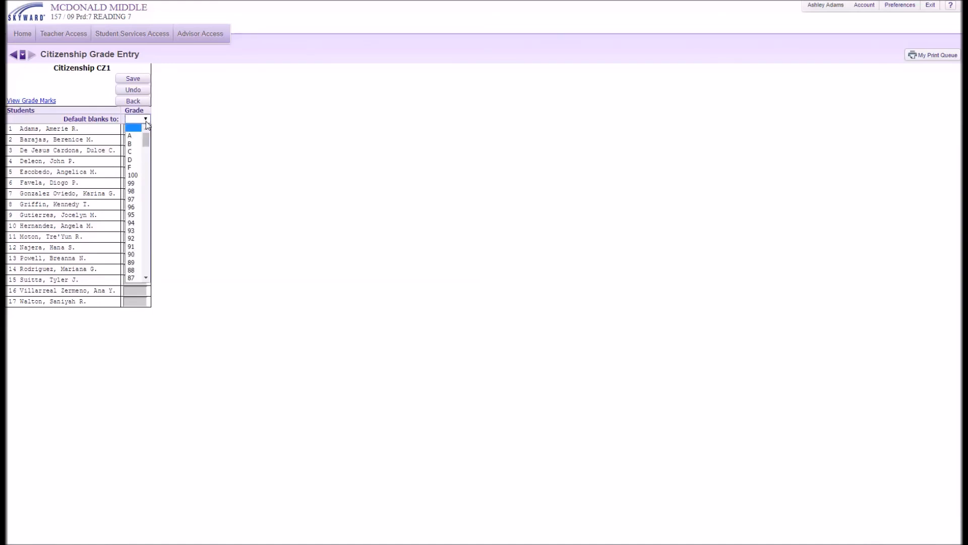
click(132, 135)
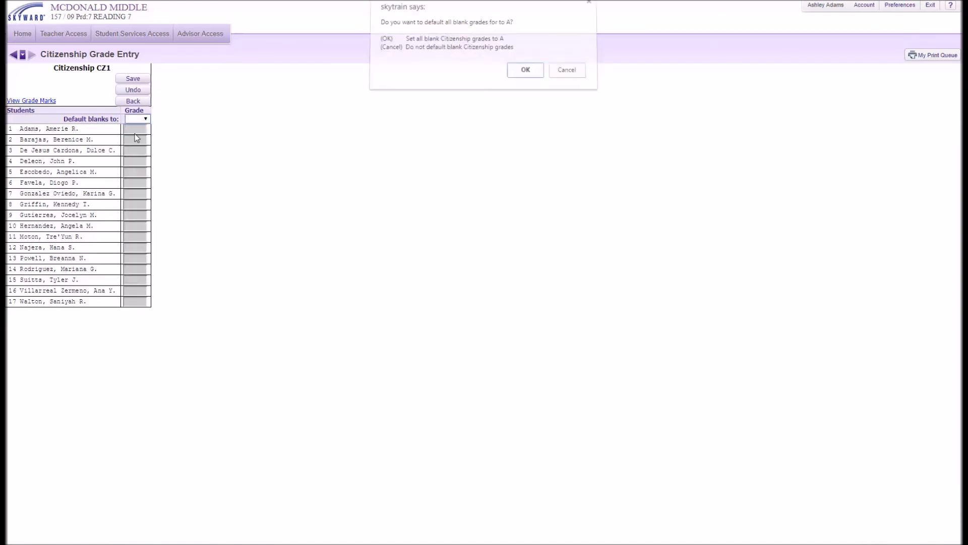
click(529, 78)
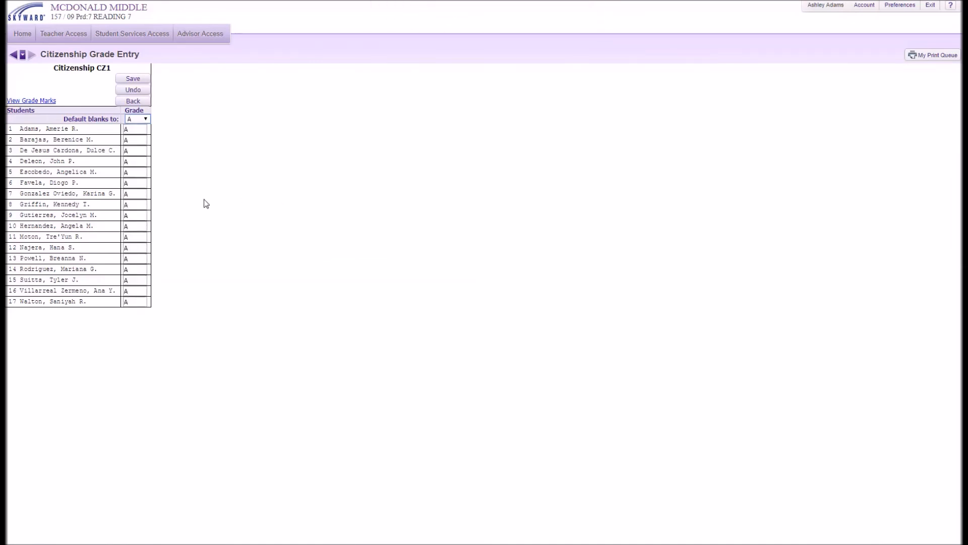
Change the last student's CZ1 citizenship grade to C and save the citizenship grades
click(129, 303)
text(C)
click(150, 79)
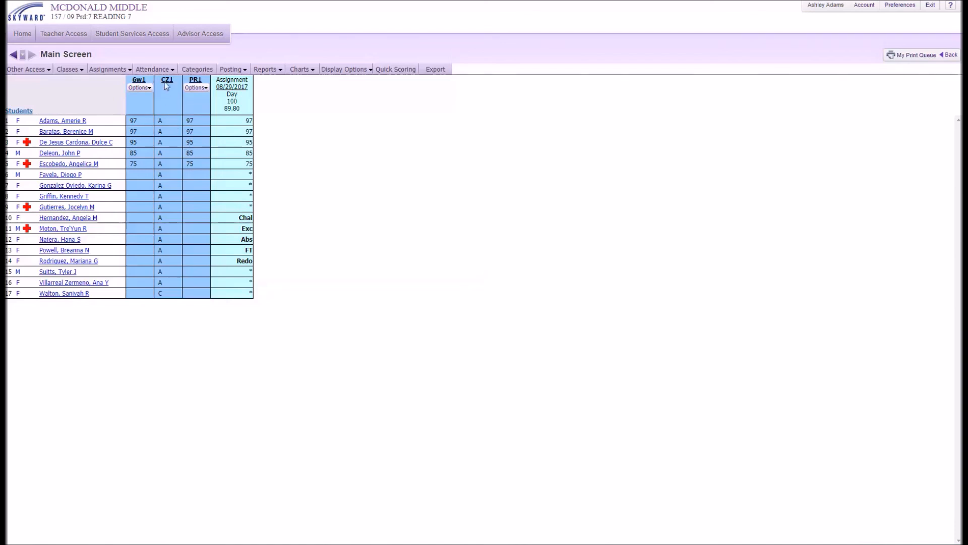
Open seat assignment for the seating chart and move the student in the first seat to the fourth row's third seat
mouse_move(169, 69)
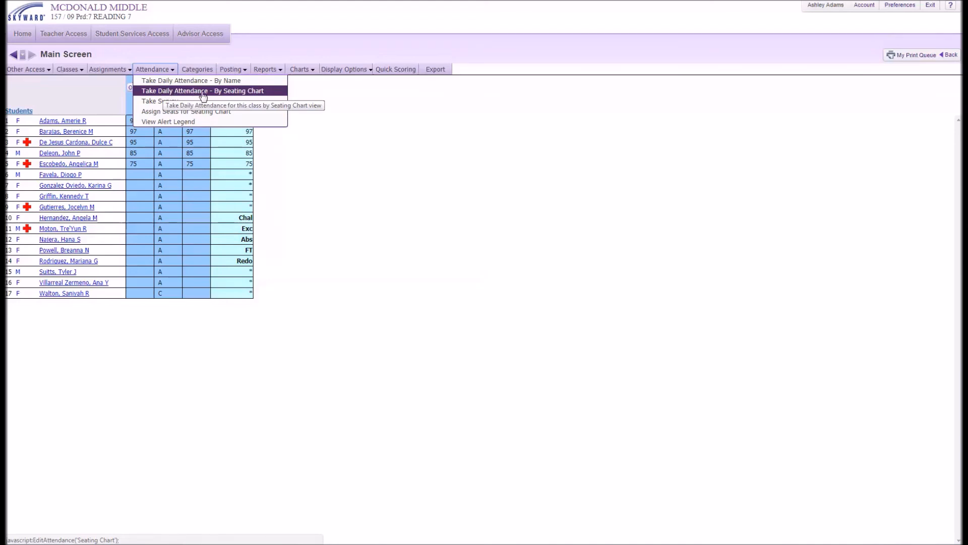
click(236, 116)
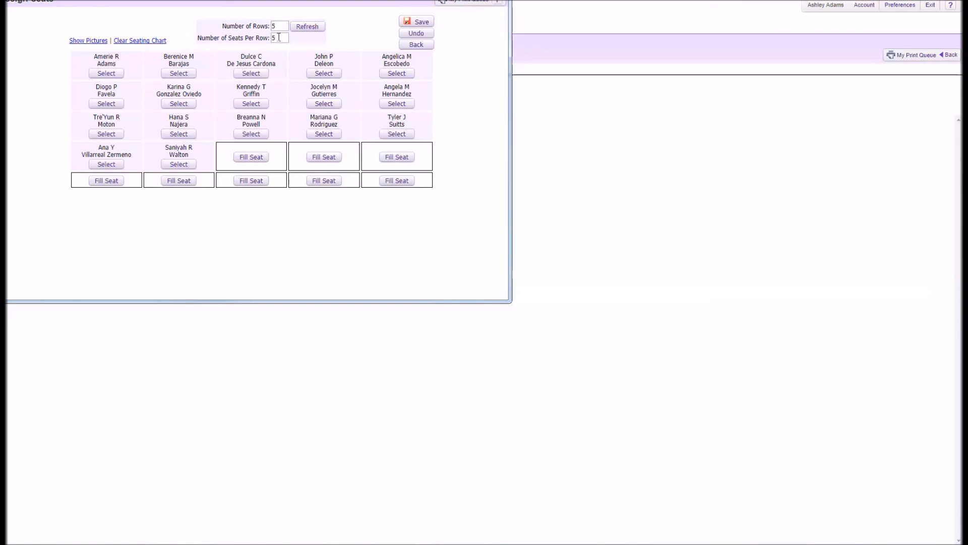
click(107, 73)
click(248, 158)
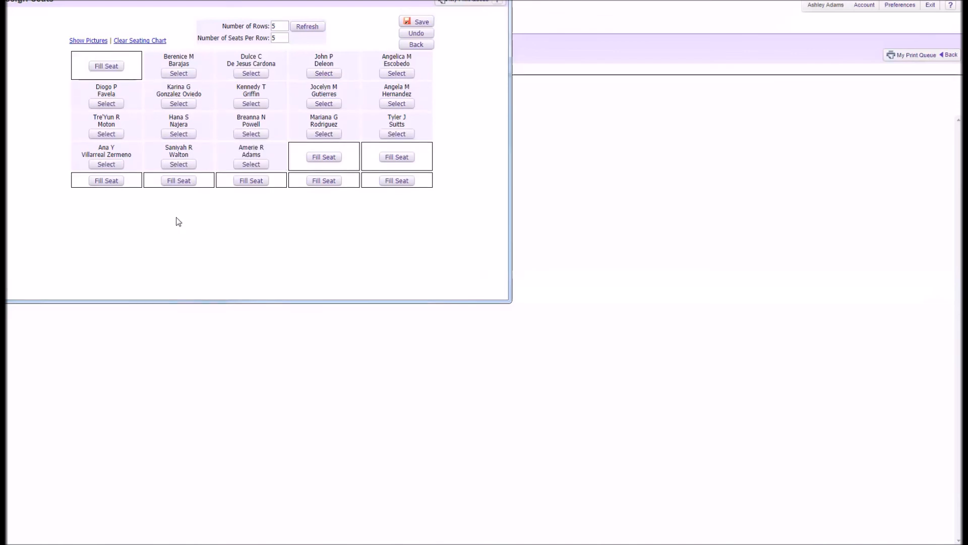
Show the student pictures in the seating chart, and enlarge and reposition the Assign Seats window
click(95, 41)
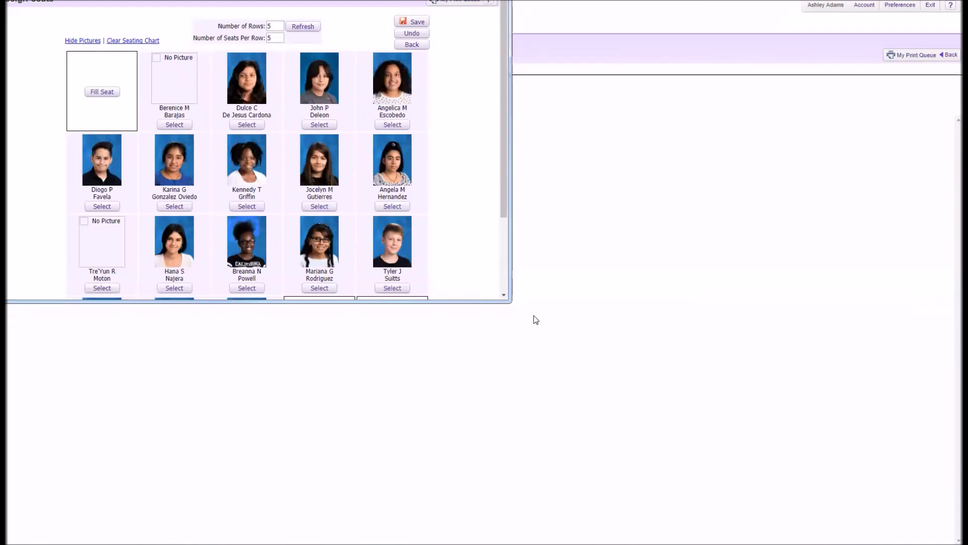
drag(512, 303, 624, 370)
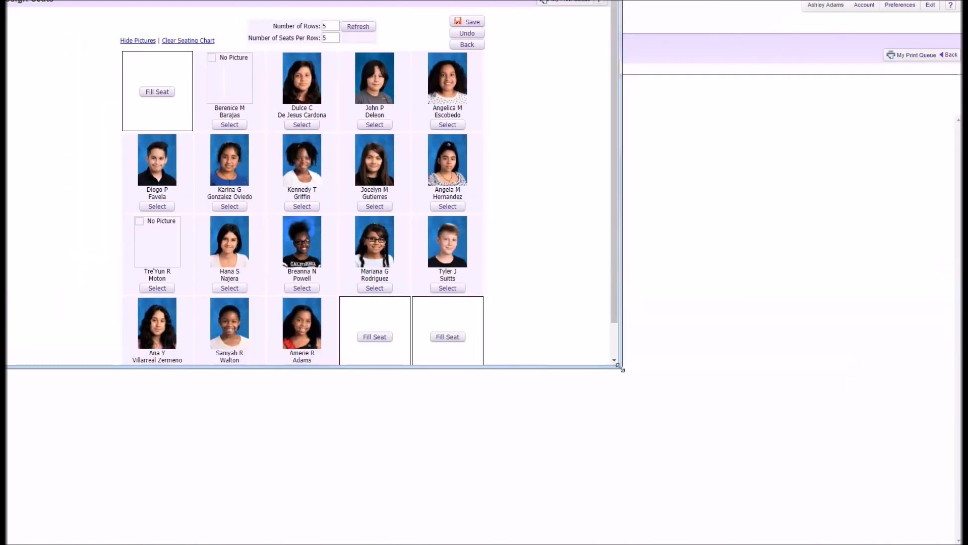
key(super+Up)
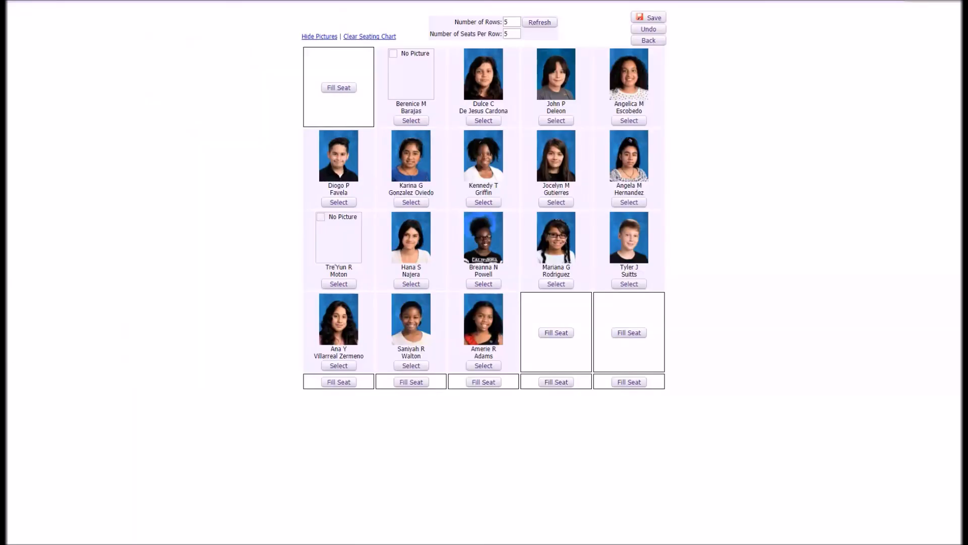
key(super+Down)
drag(426, 0, 557, 36)
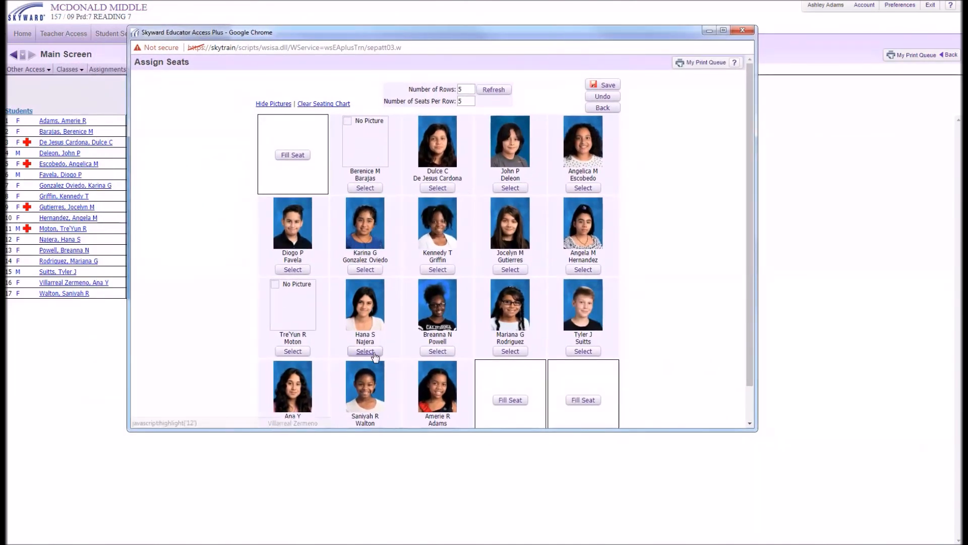
Move the student in the second row's second seat to the fourth row's fourth seat, and save the seating chart
click(370, 271)
click(510, 401)
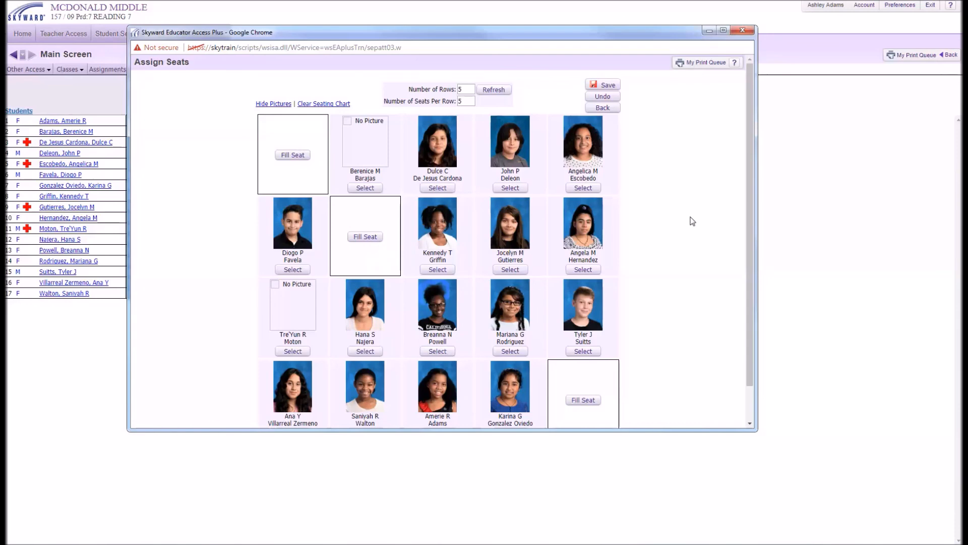
click(613, 86)
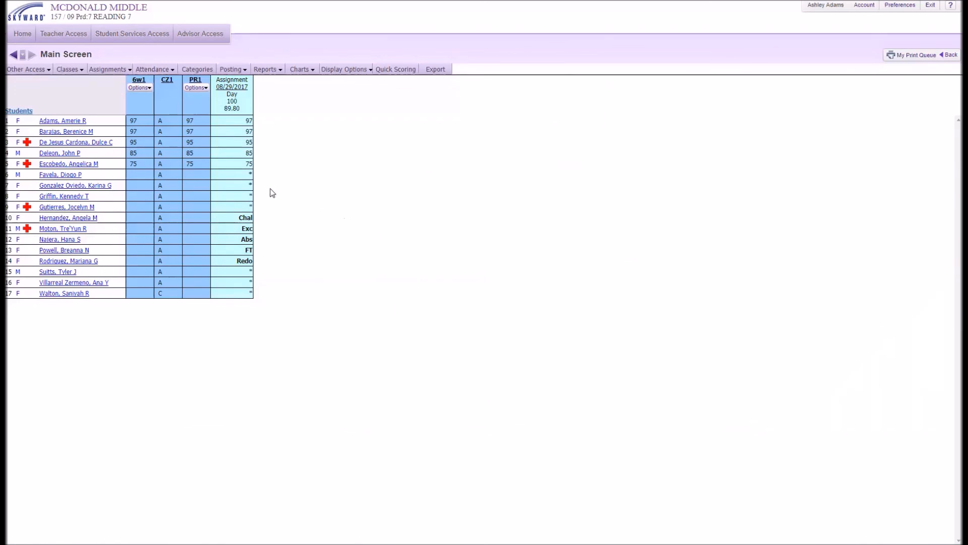
View daily attendance by seating chart for the class and return to the gradebook's main screen
click(153, 70)
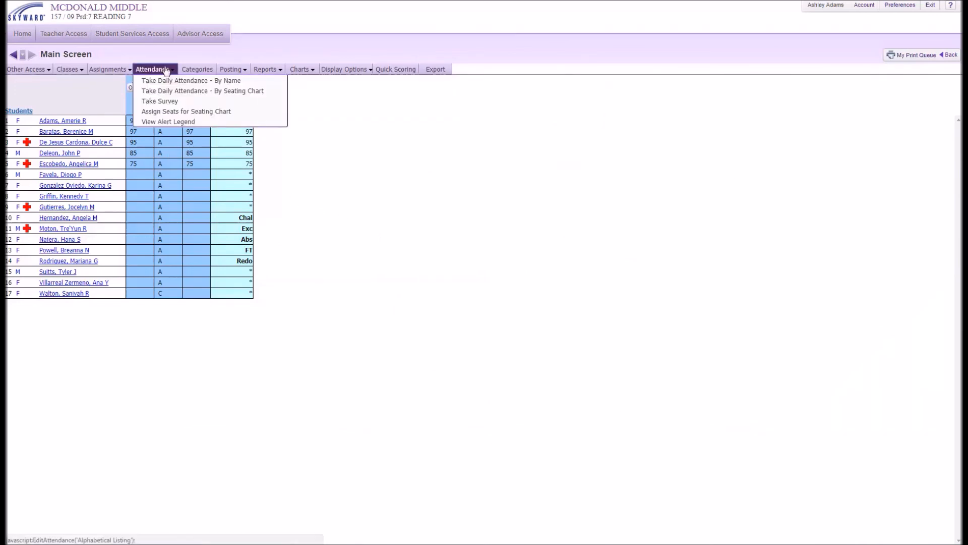
click(184, 91)
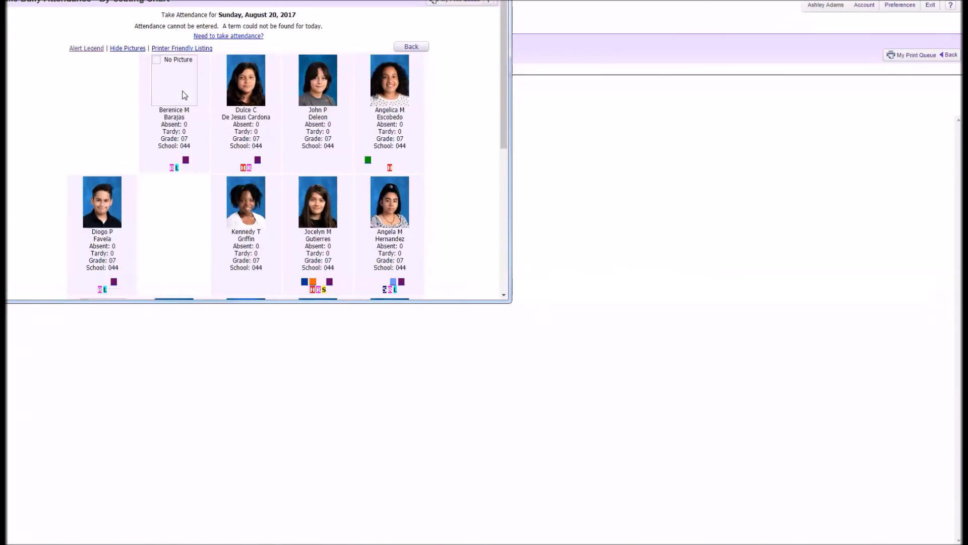
drag(272, 0, 361, 44)
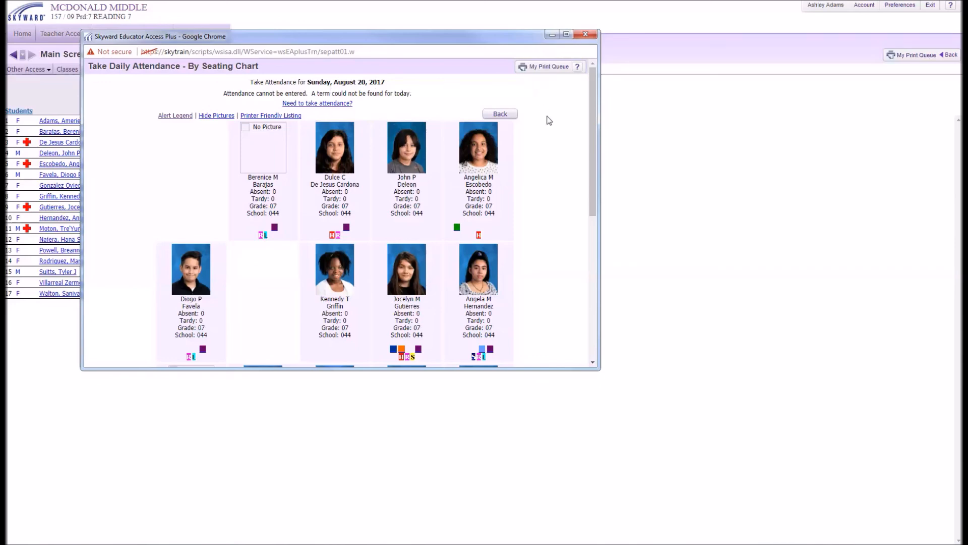
click(506, 117)
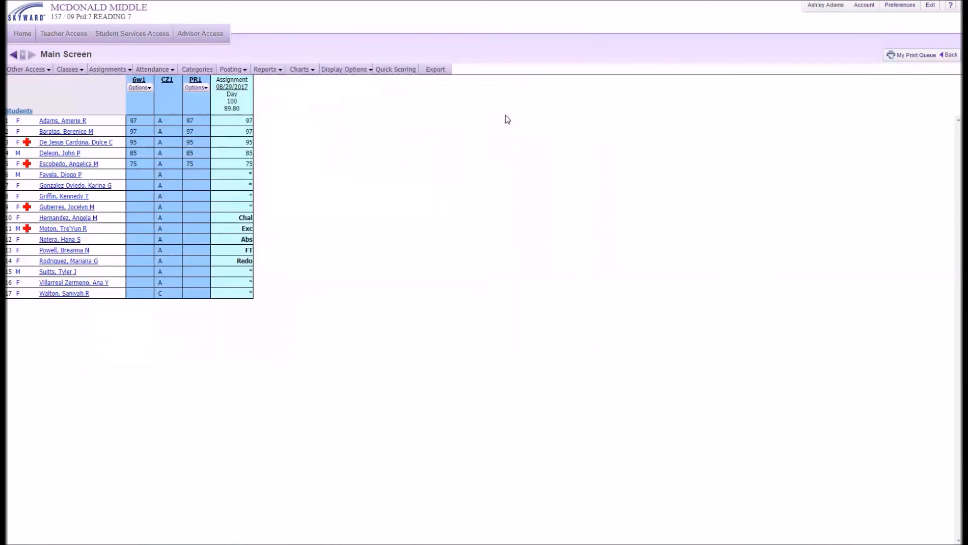